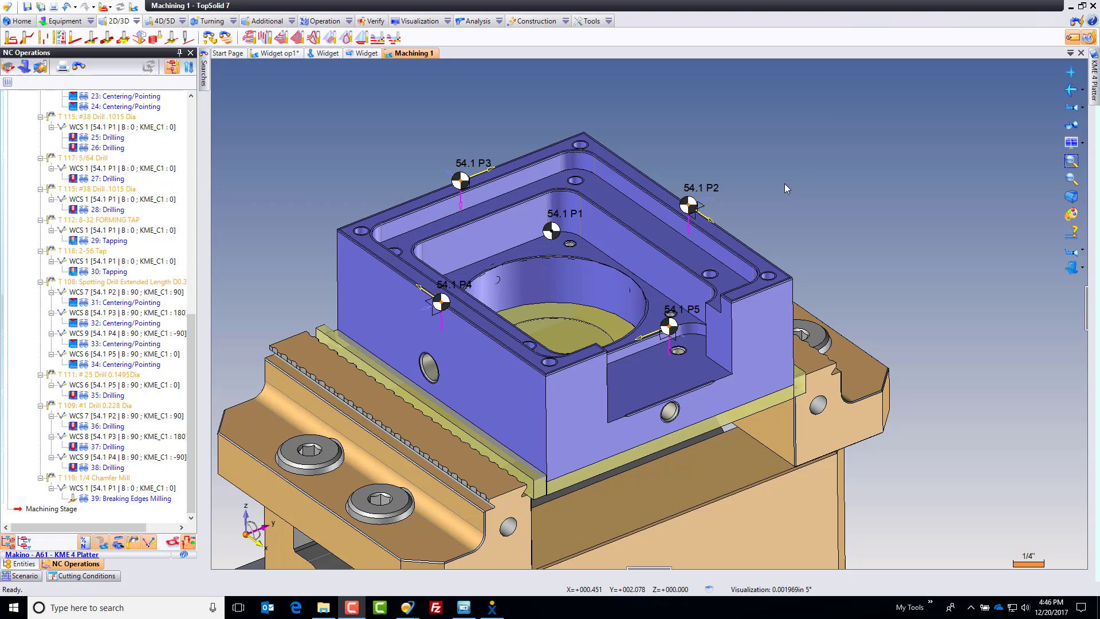
Step: Zoom out so the vise and machine platter below the pocketed part are visible
scroll(793, 175, down, 5)
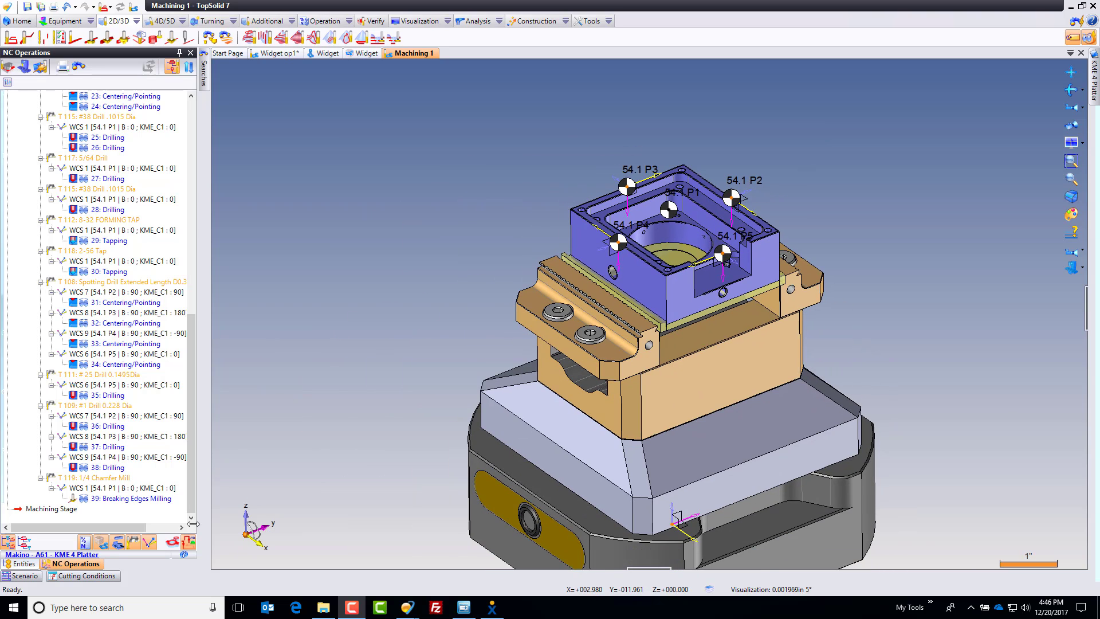
Step: Dock the Cutting Conditions table of speeds and feeds below the 3D view
click(86, 576)
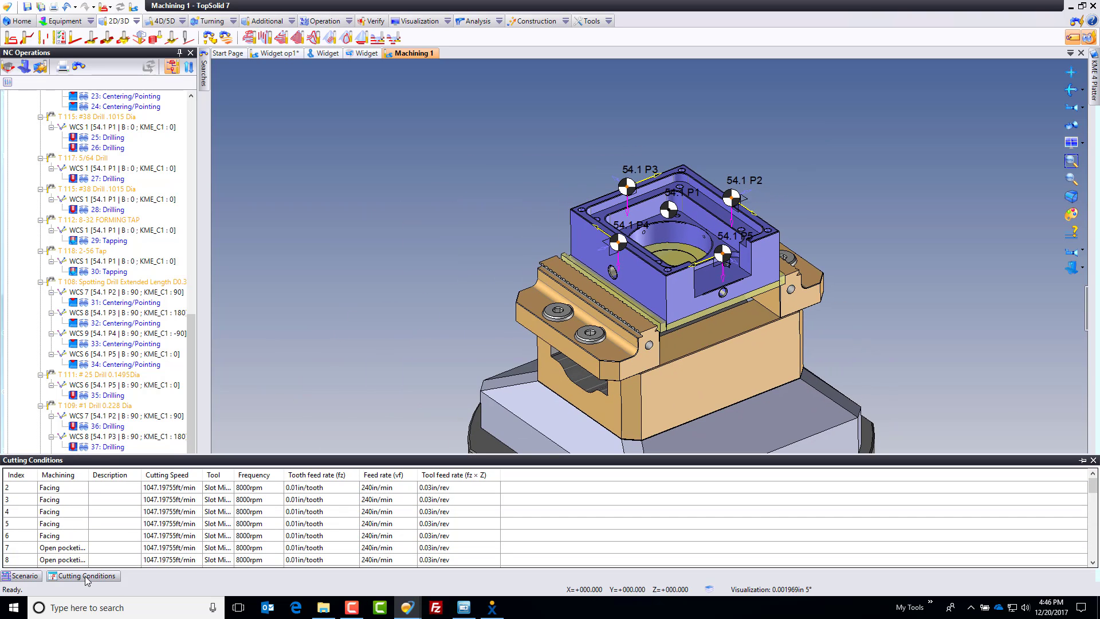
click(1093, 460)
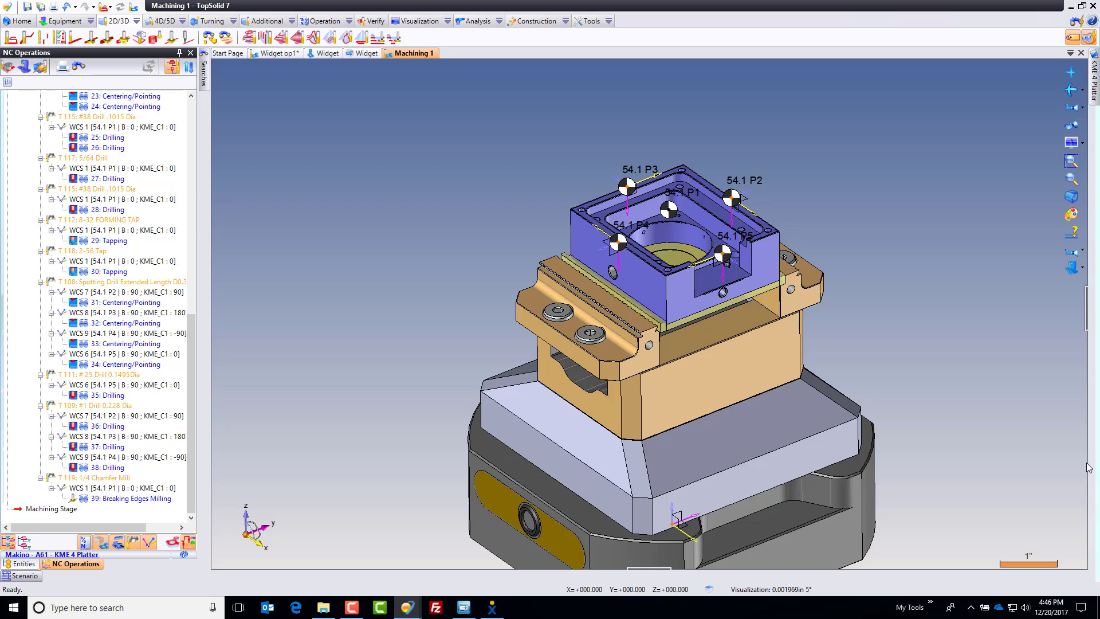
click(9, 7)
mouse_move(37, 47)
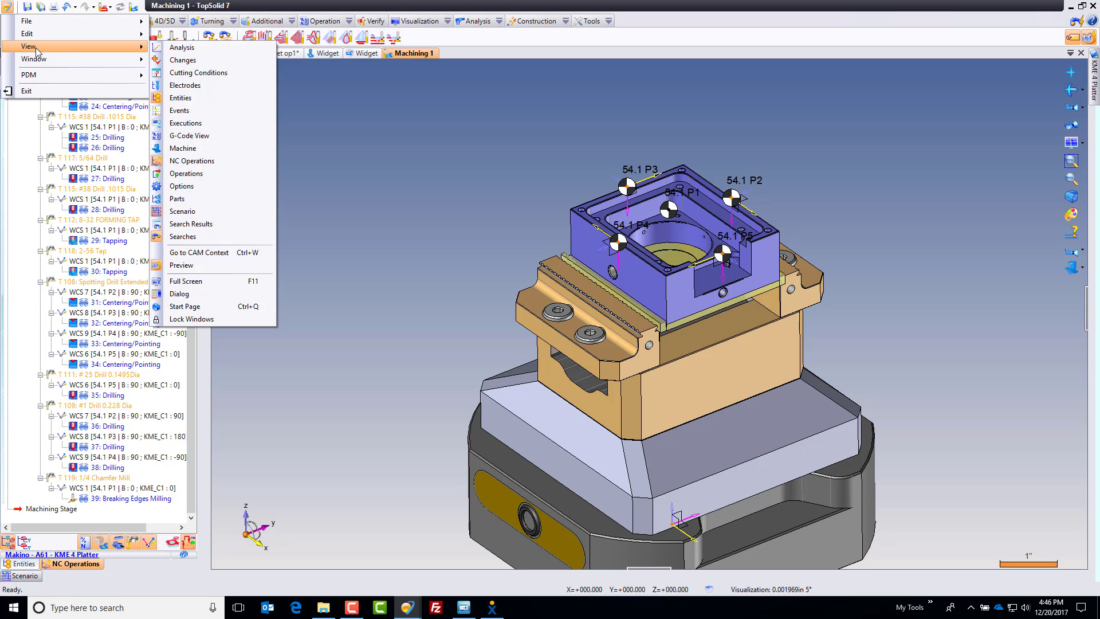
click(204, 79)
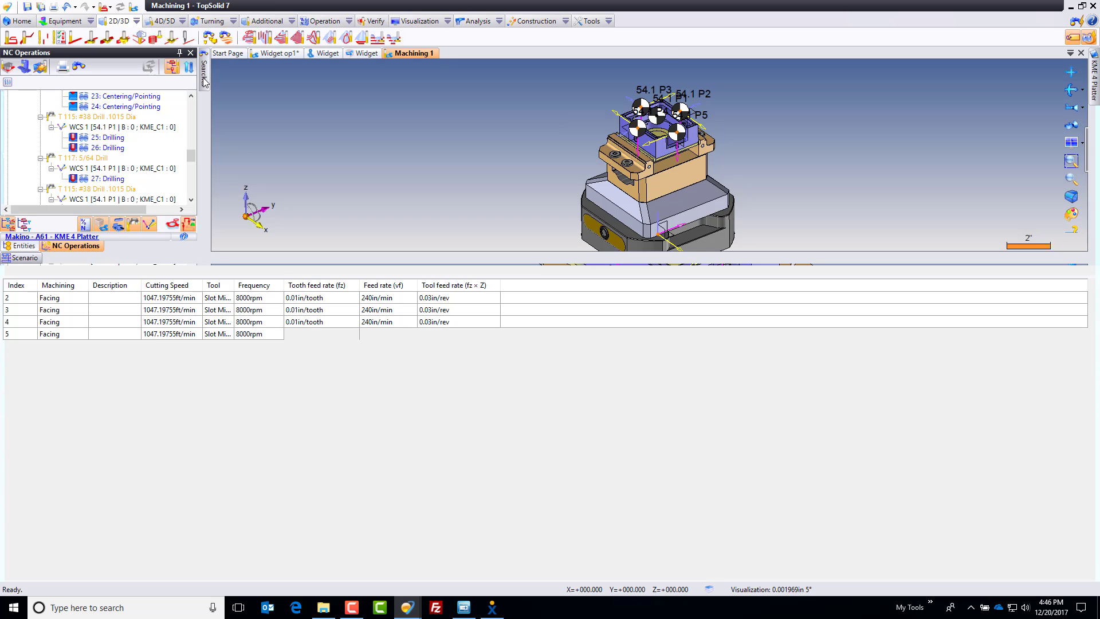
mouse_move(205, 82)
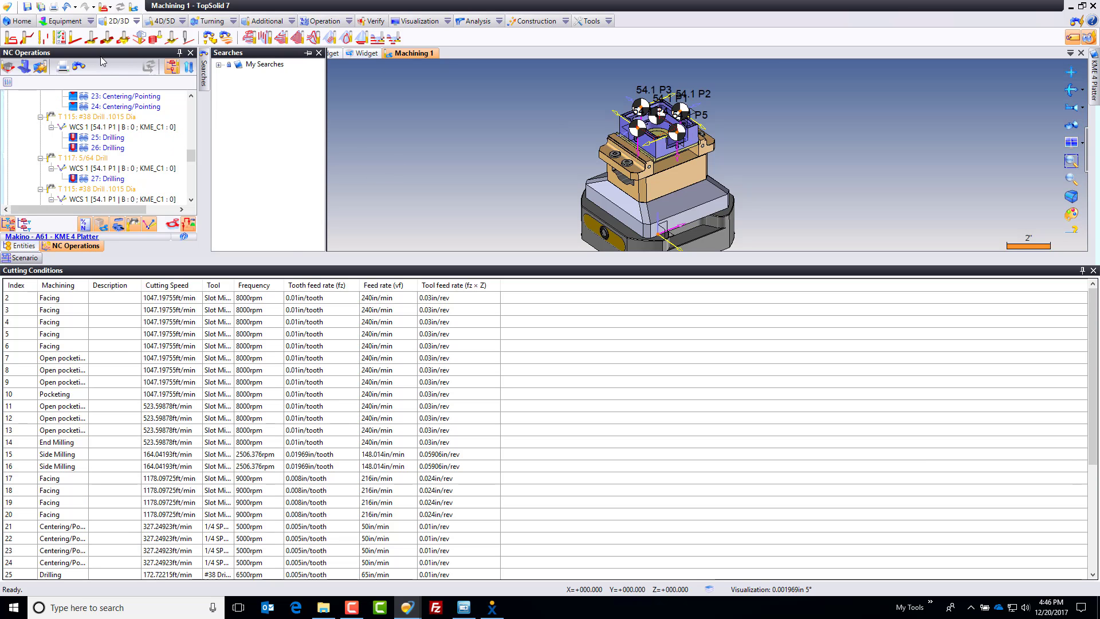
right_click(119, 53)
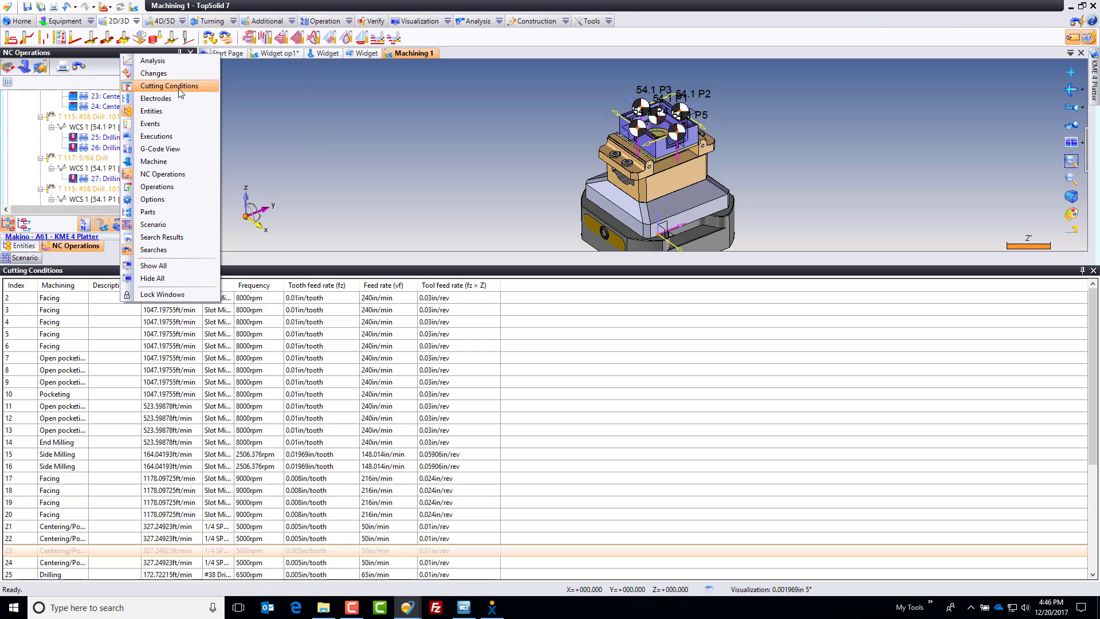
click(340, 135)
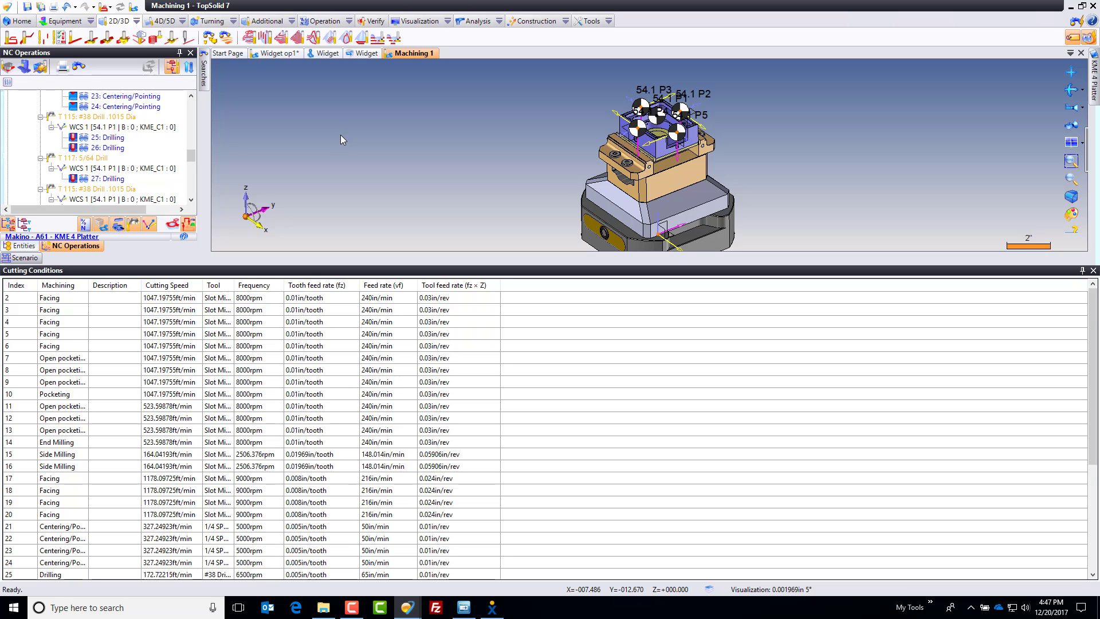
Step: Set the Side Milling operation on row 15 to 8000 rpm and 0.005 in/tooth
click(247, 469)
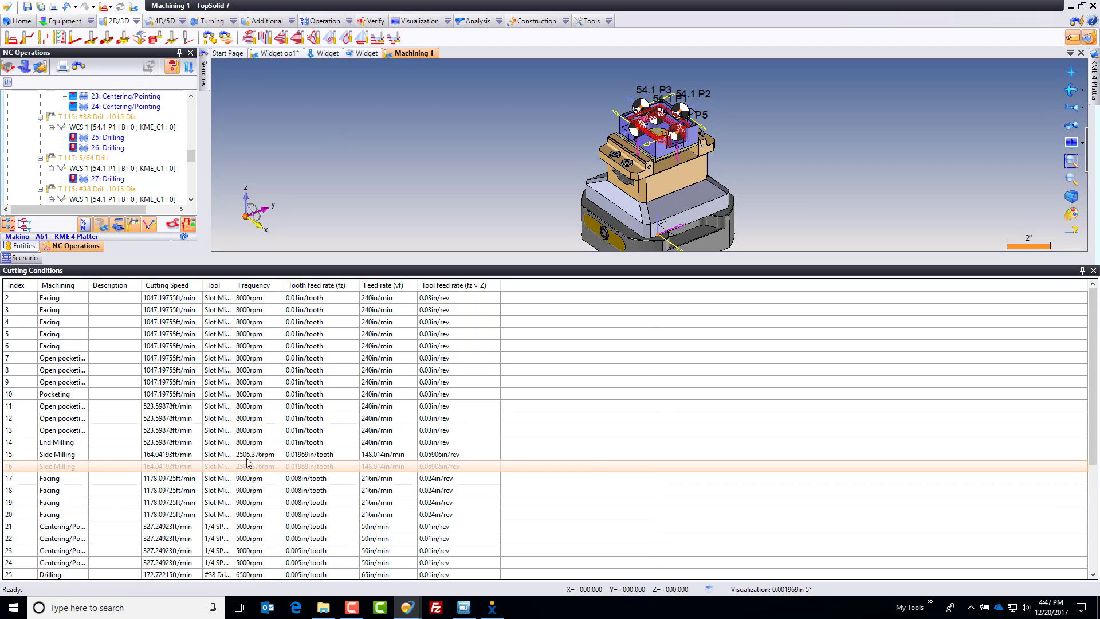
click(252, 458)
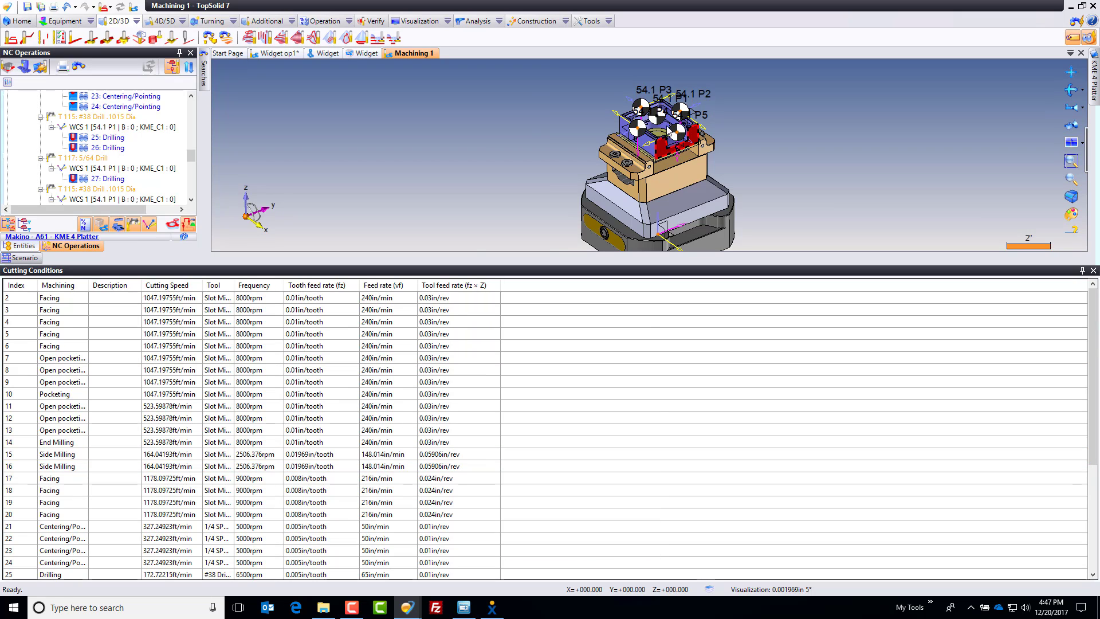
click(254, 455)
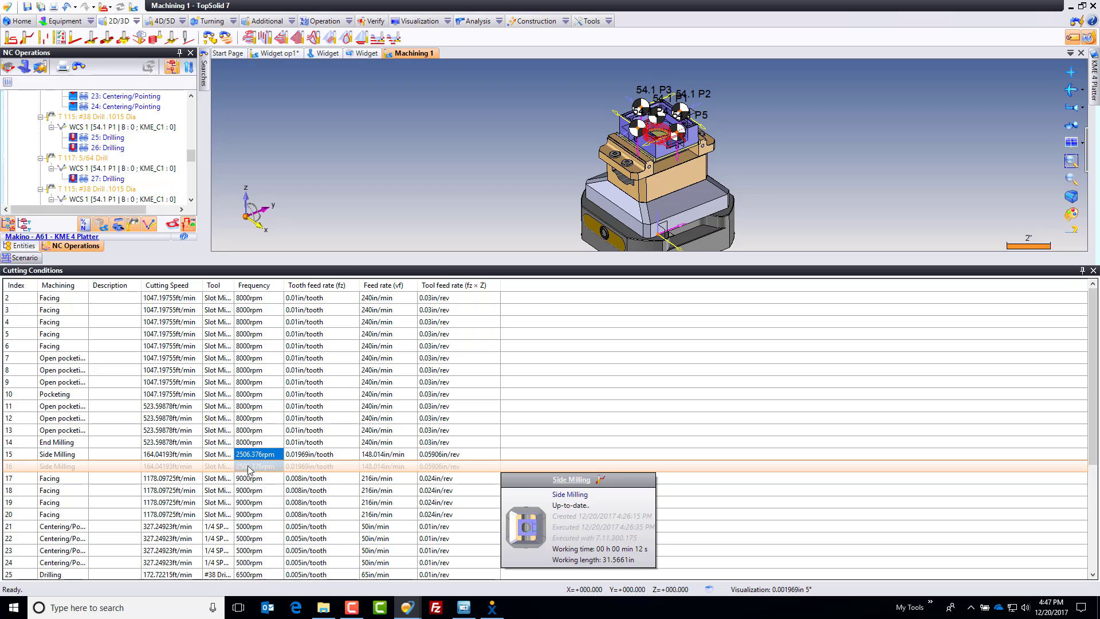
text(8000)
key(Return)
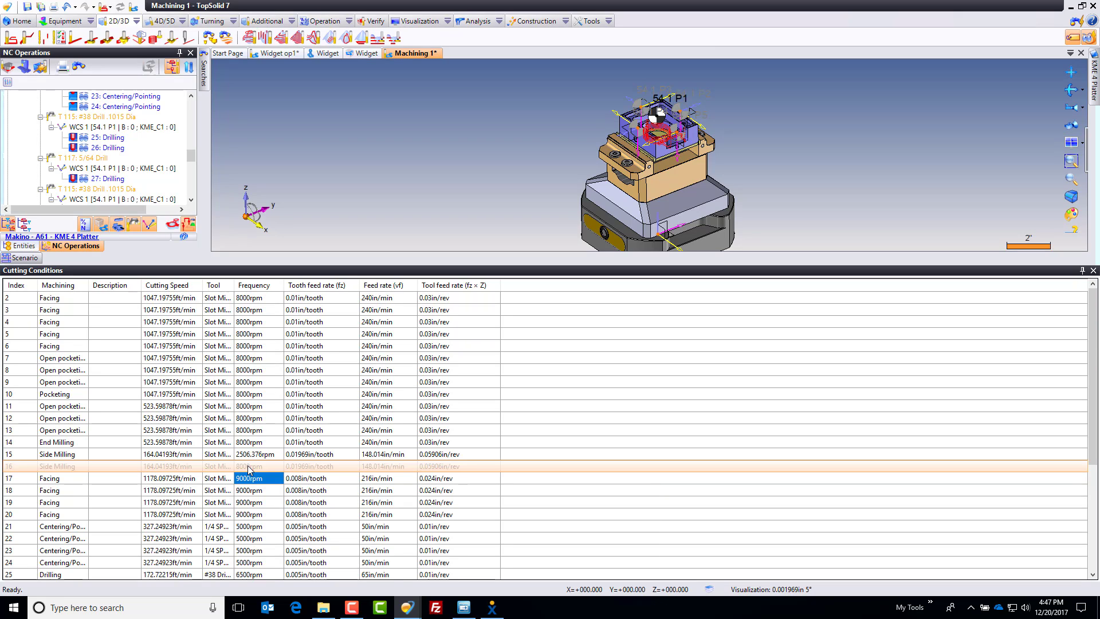
click(308, 457)
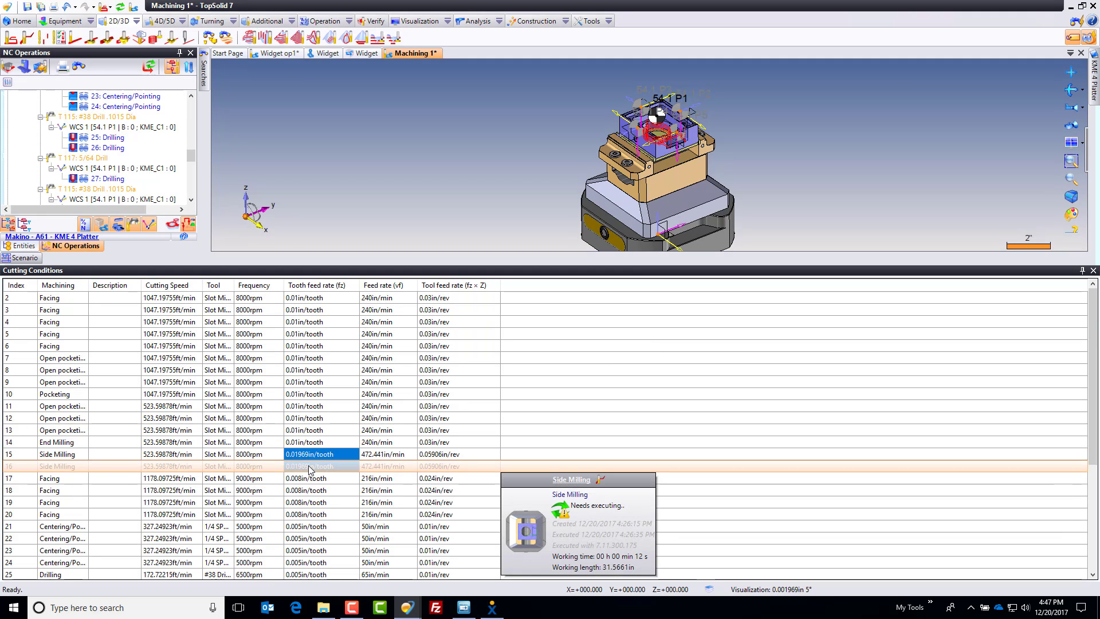
text(0.005)
key(Return)
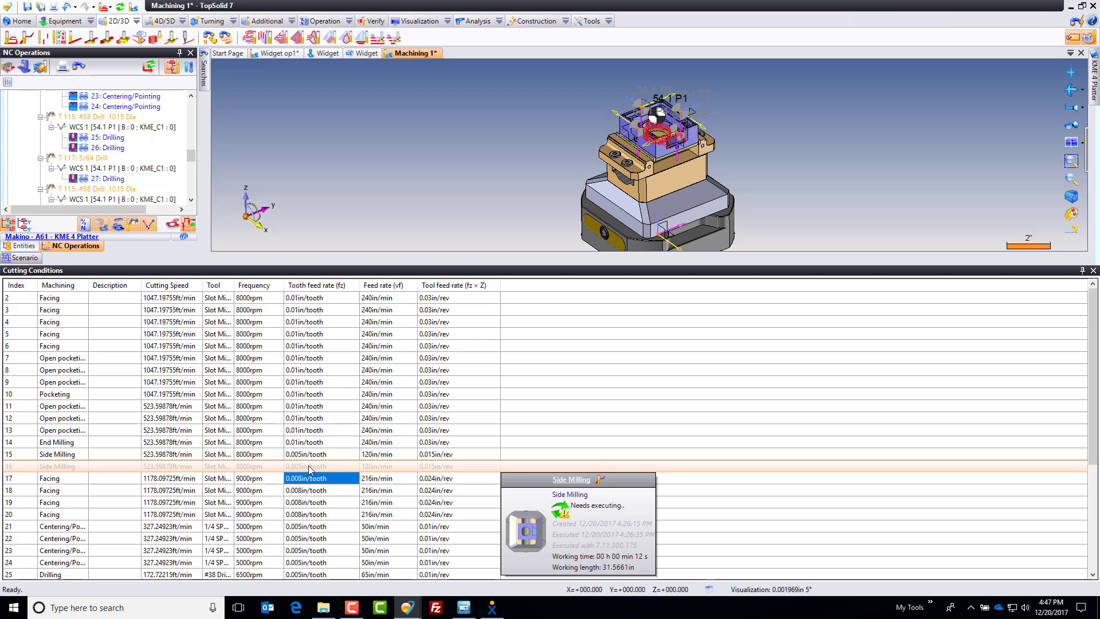
Step: Set drilling rows 36–38 to 7500 rpm and rows 36–39 to 0.005 in/tooth
scroll(310, 468, down, 4)
scroll(310, 468, down, 2)
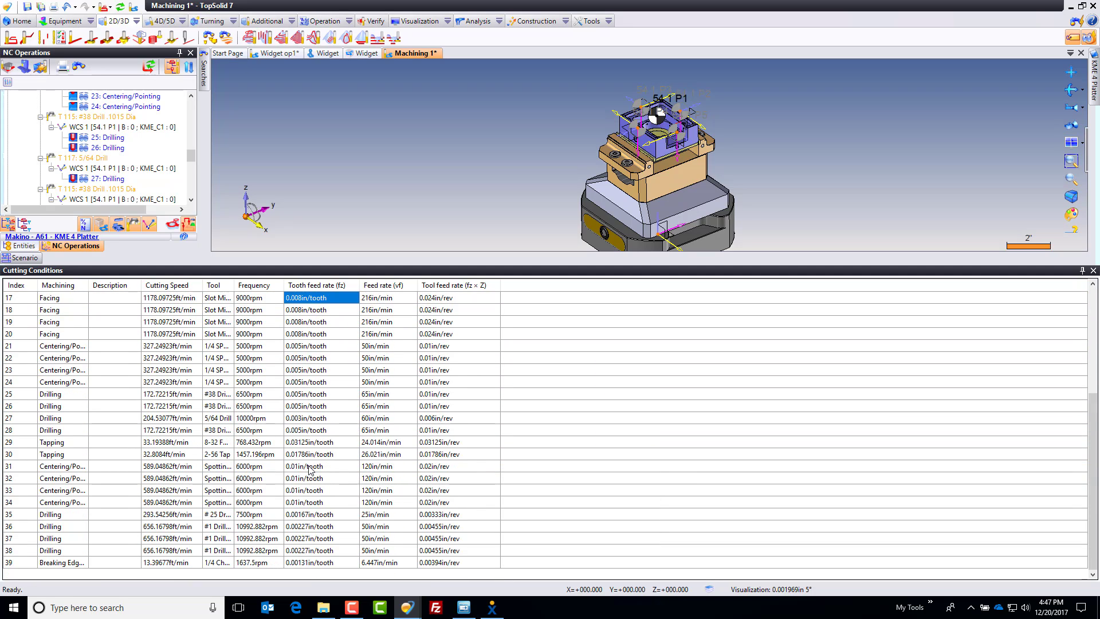
mouse_move(256, 528)
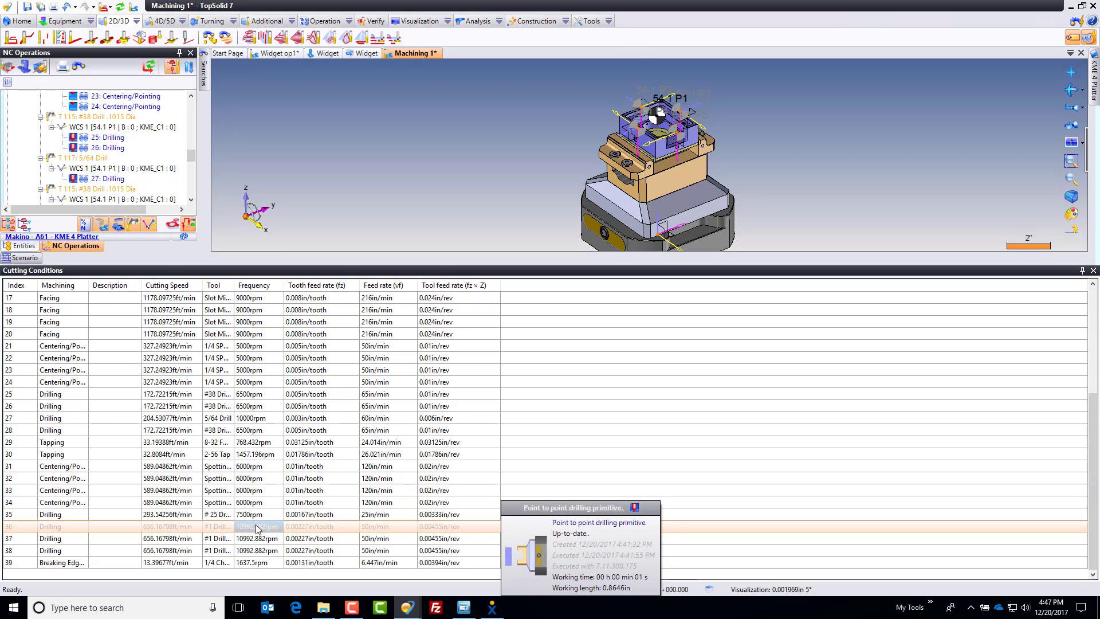
drag(257, 528, 256, 554)
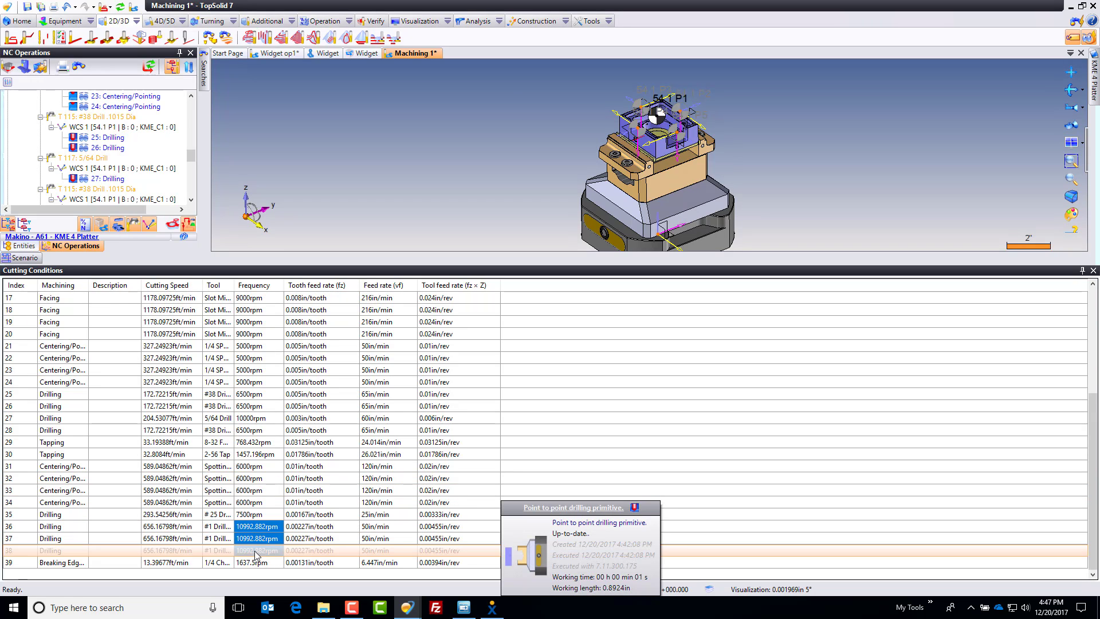
text(7500)
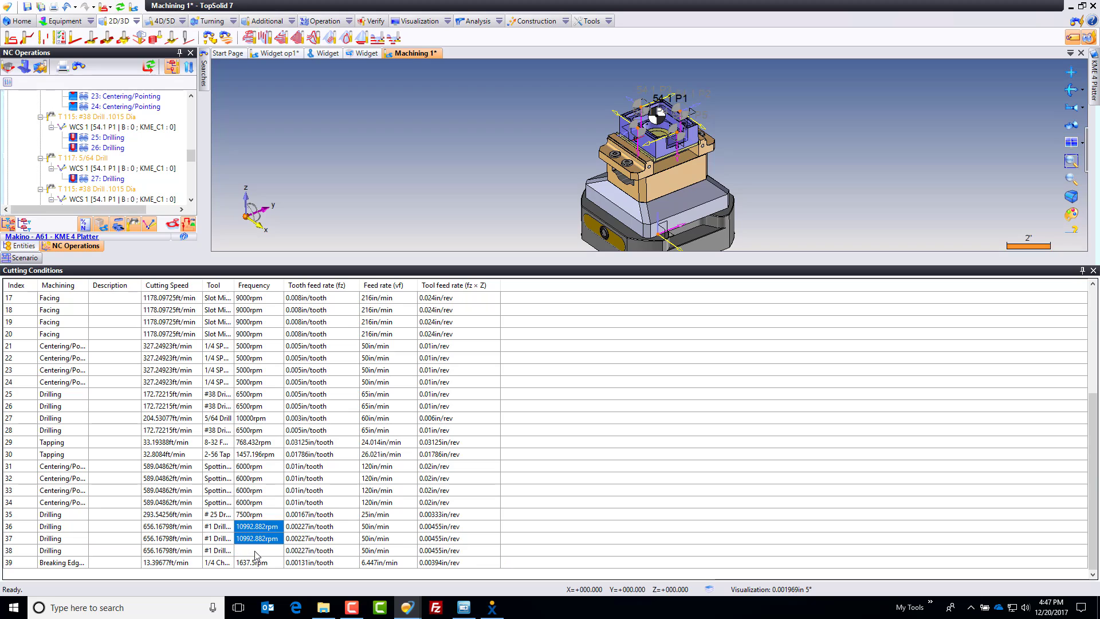
key(Return)
drag(313, 527, 307, 556)
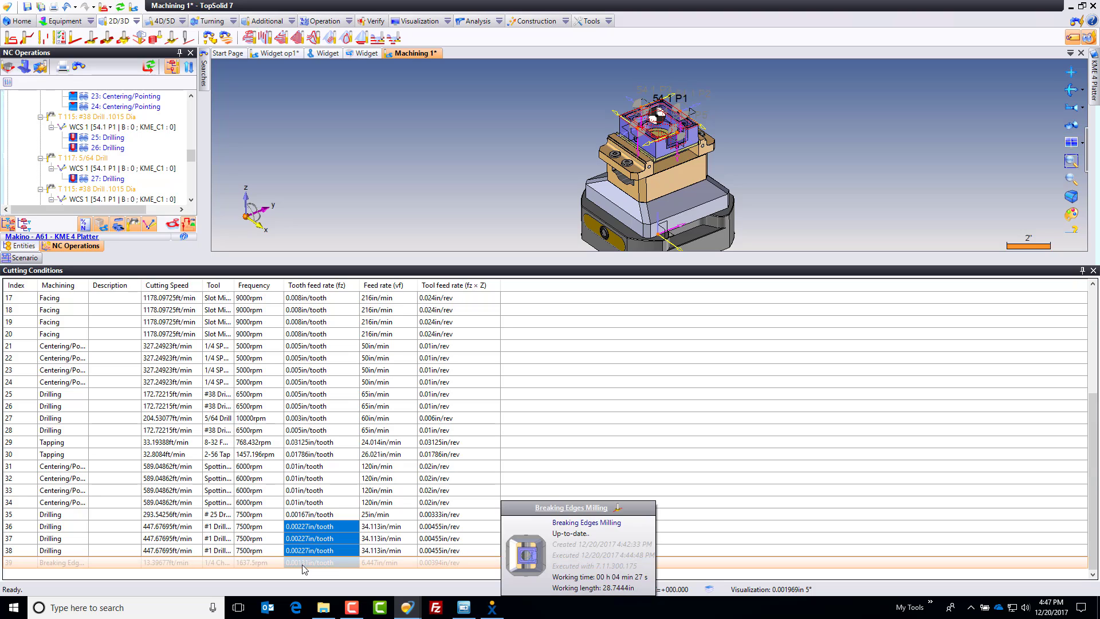
click(303, 564)
text(.0)
key(Return)
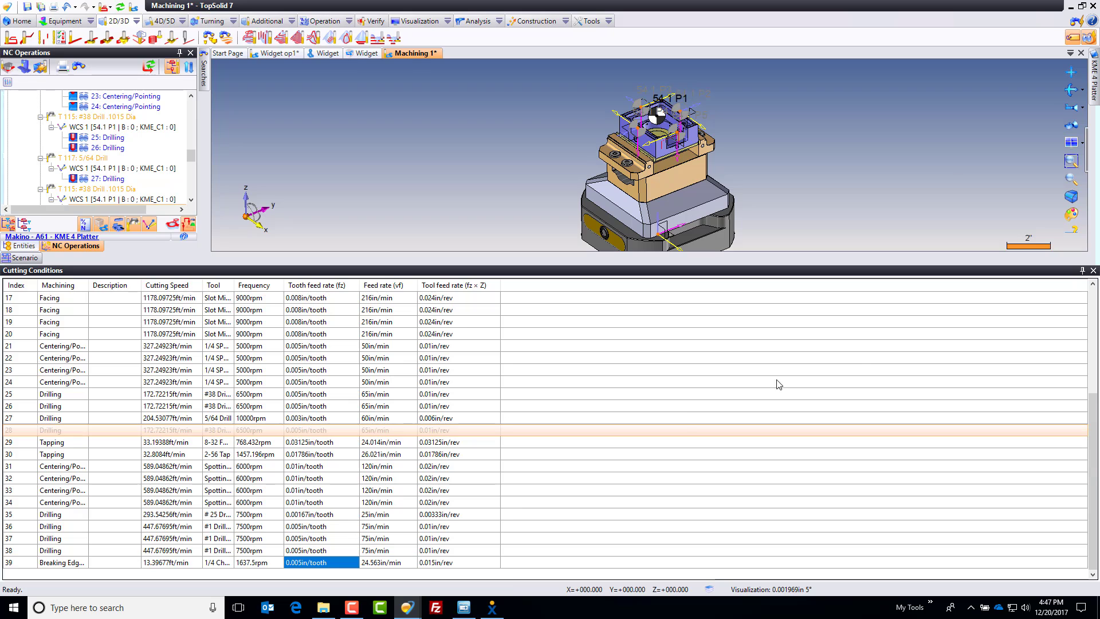
Step: Unpin Cutting Conditions, partially update the affected operations, and save Machining 1
click(1081, 270)
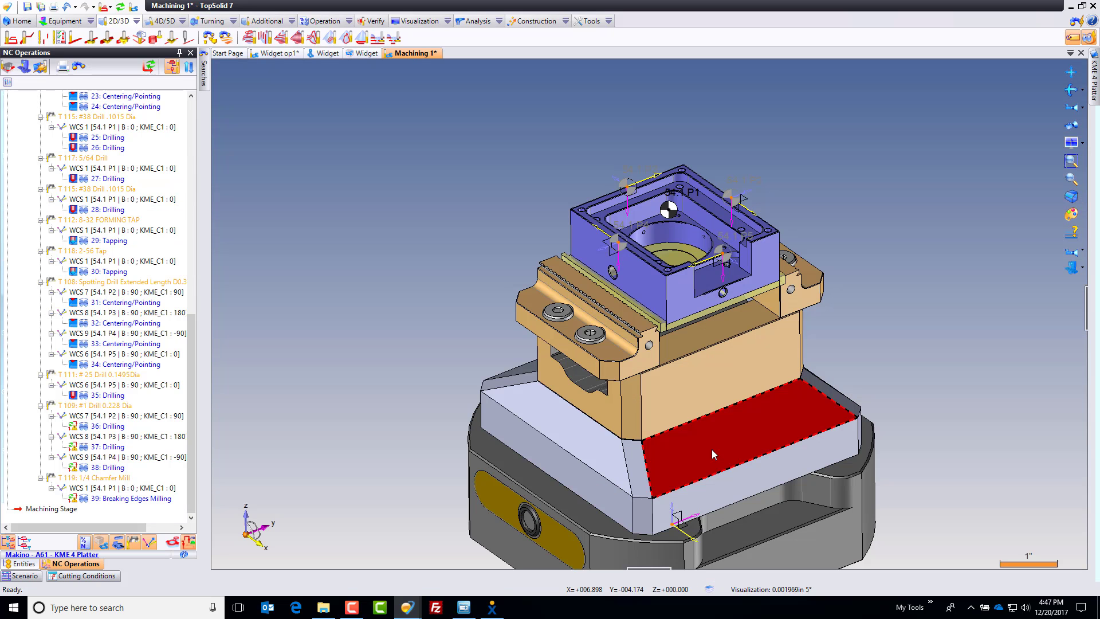
scroll(172, 315, up, 12)
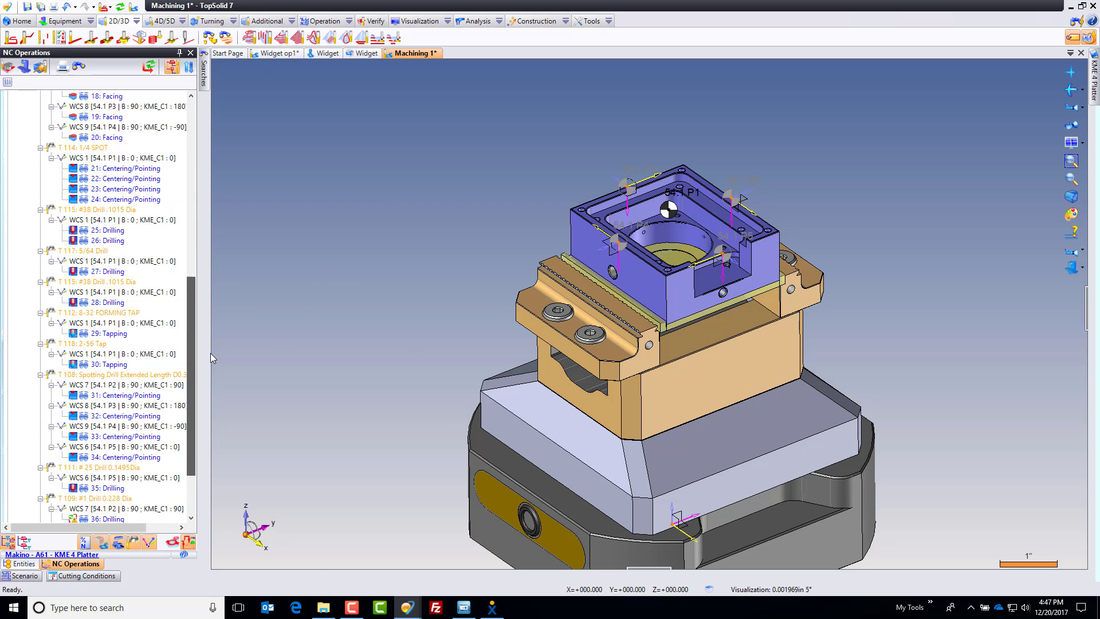
click(87, 309)
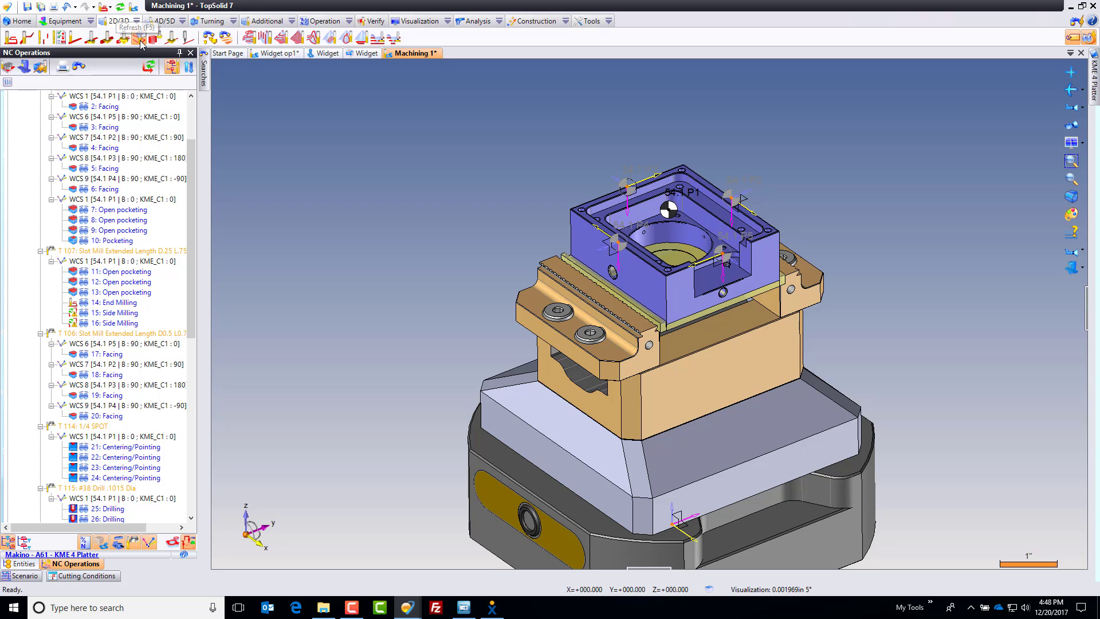
click(147, 69)
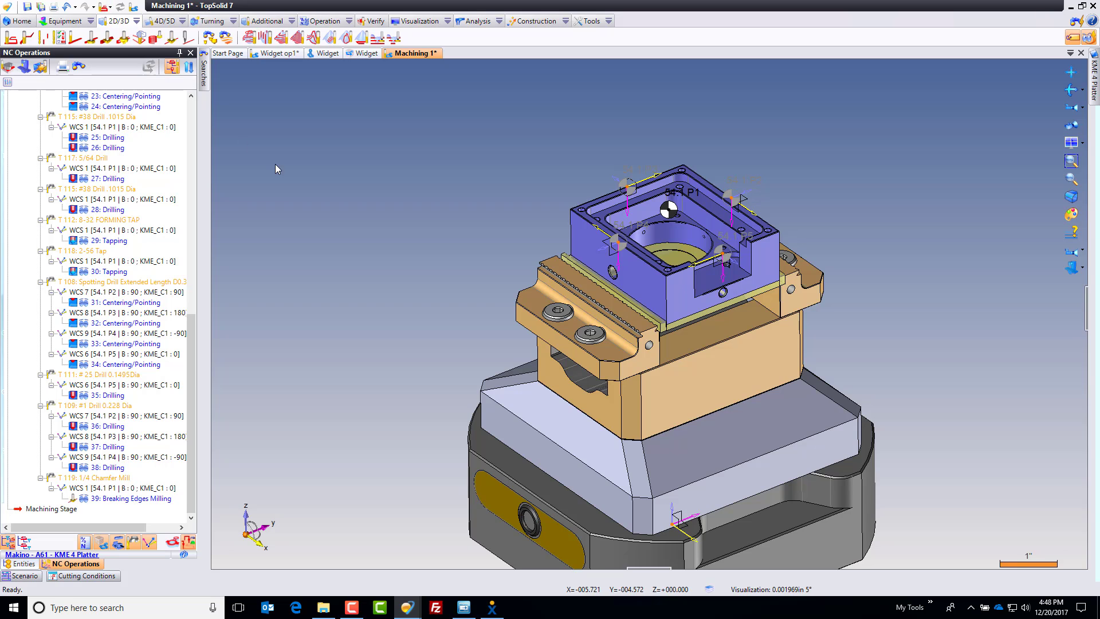
scroll(413, 248, down, 3)
click(28, 6)
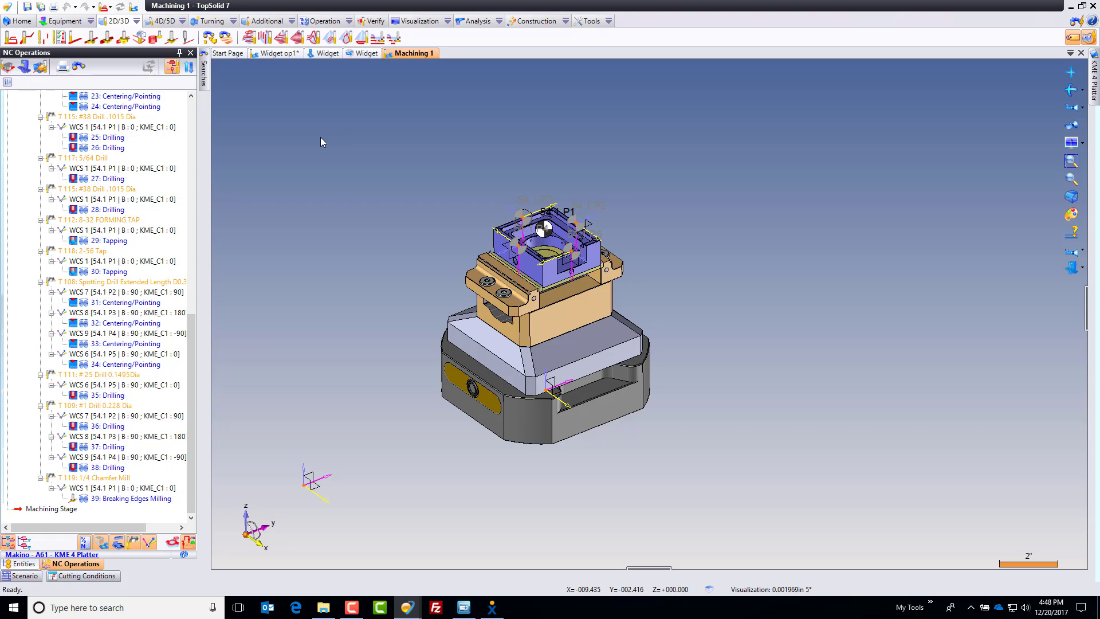
Step: Play the full machining simulation from a side view of the fixture, then close it
click(372, 21)
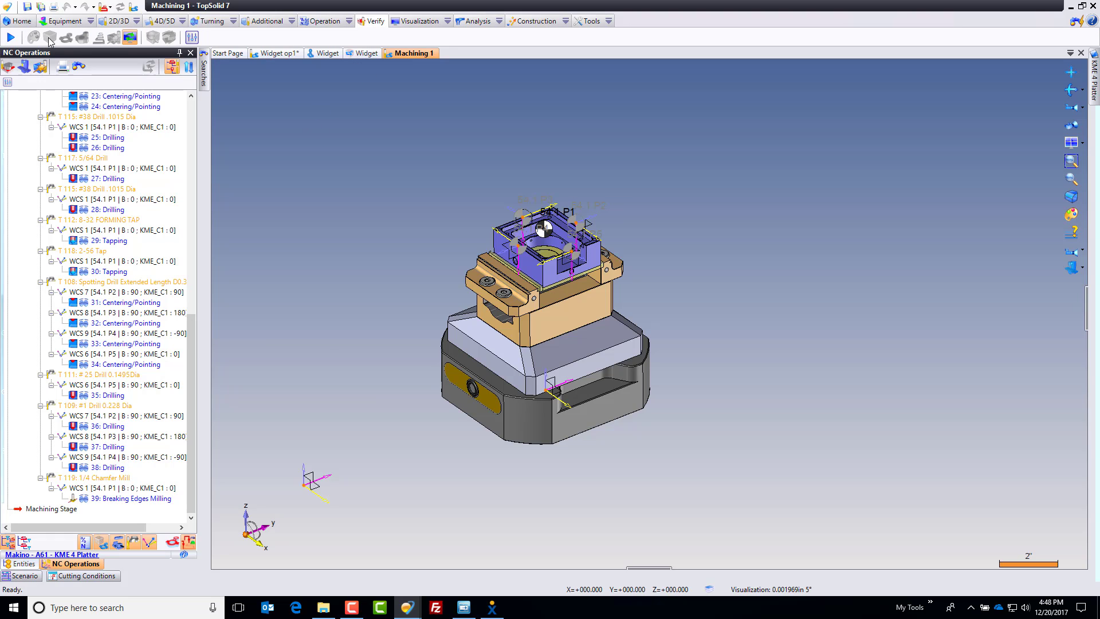
click(11, 38)
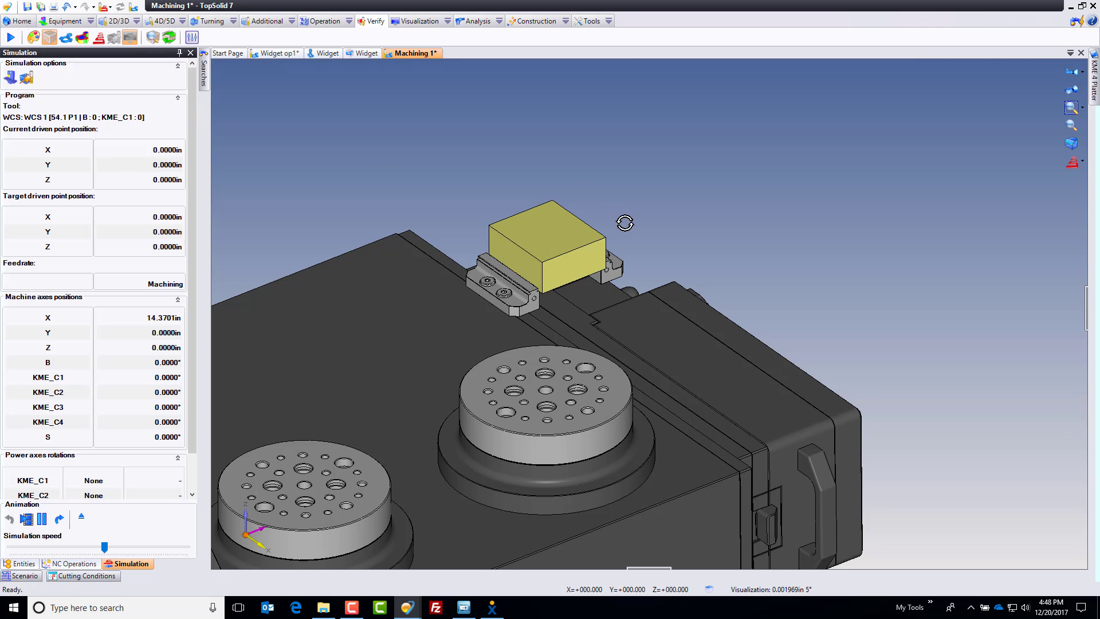
middle_drag(625, 223, 687, 324)
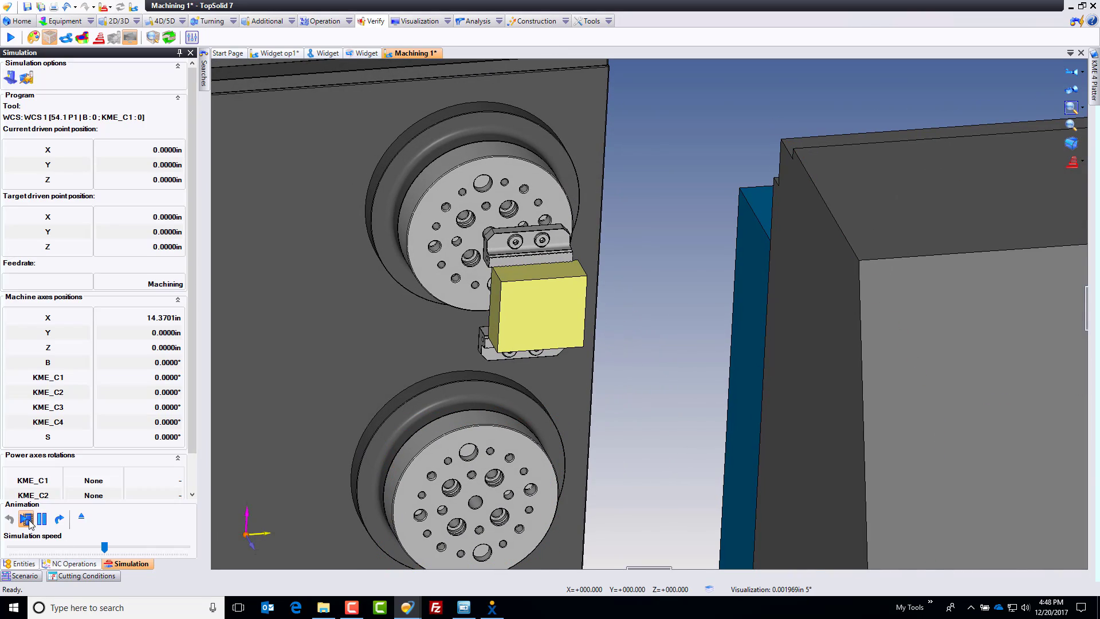
click(26, 520)
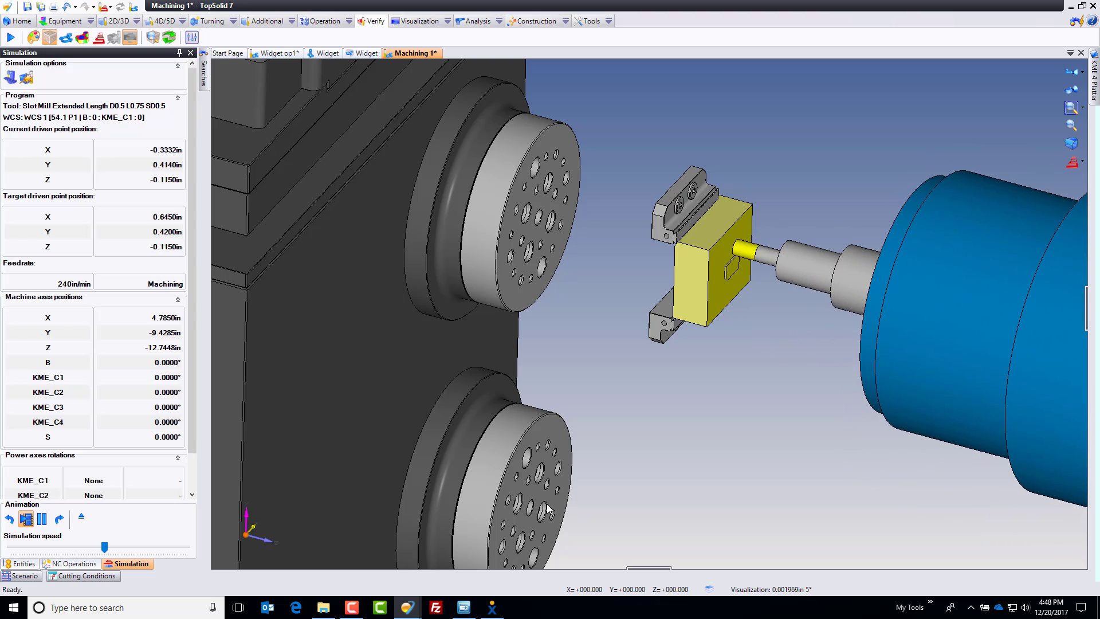
scroll(547, 506, down, 5)
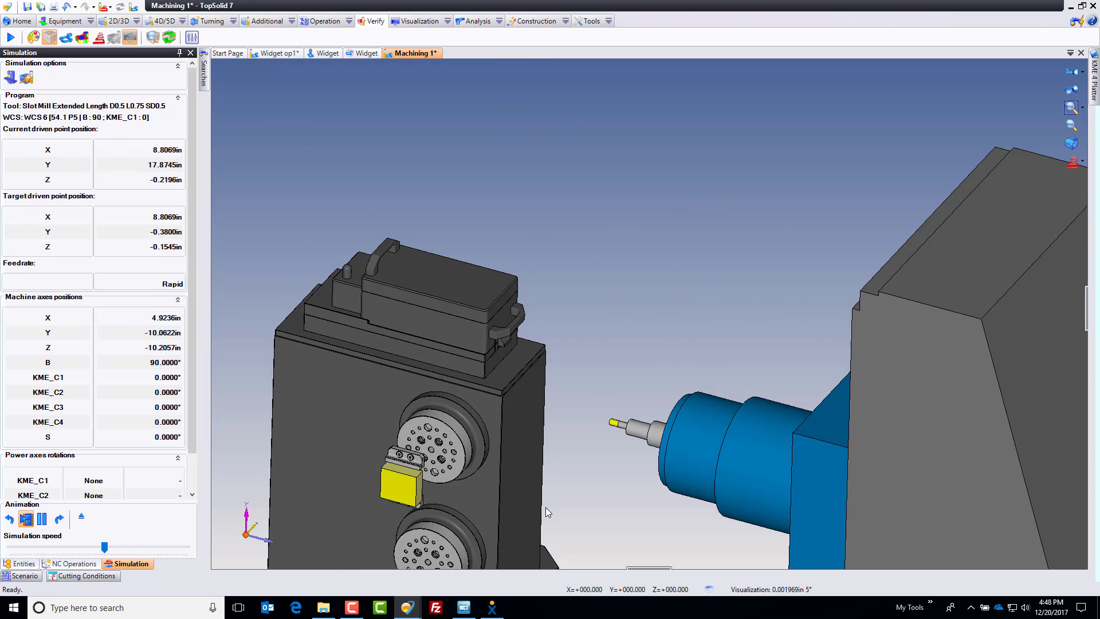
middle_drag(582, 421, 701, 387)
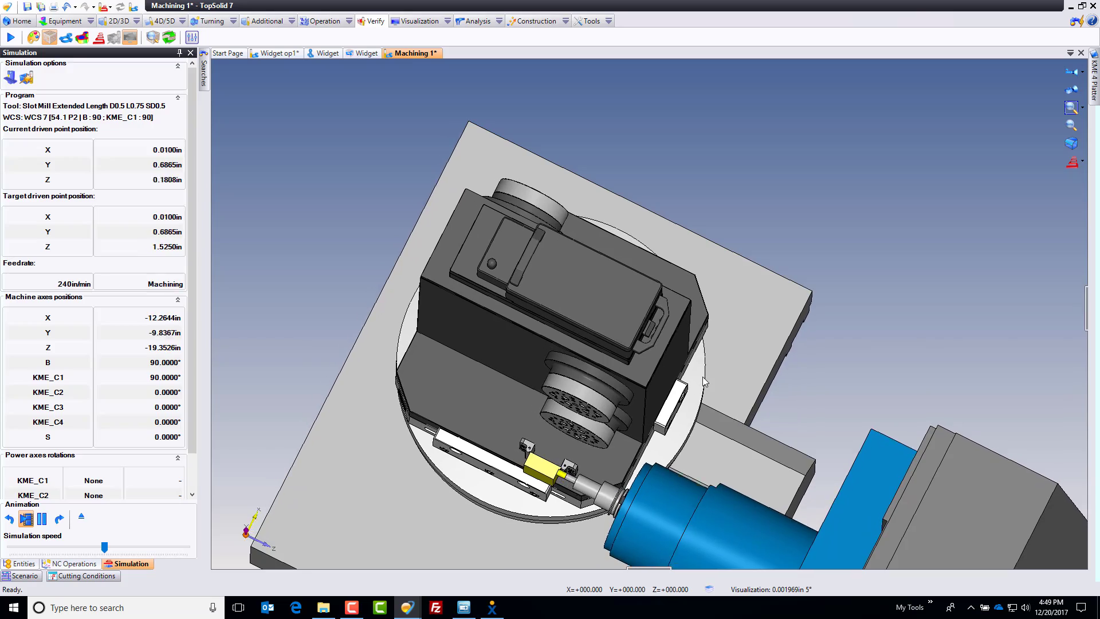
scroll(702, 377, up, 5)
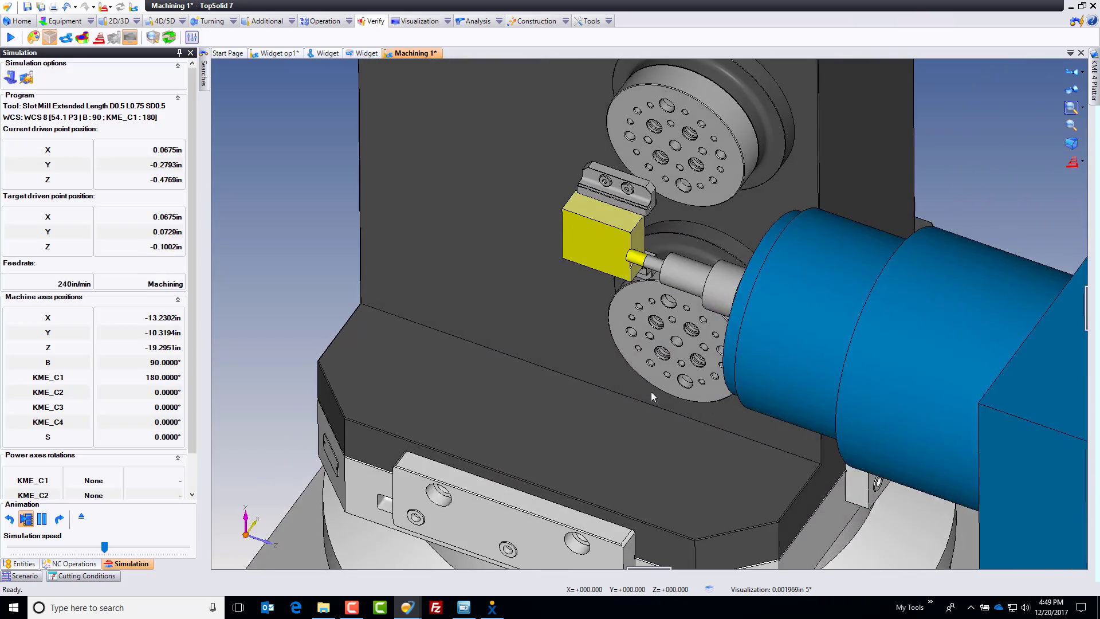
click(81, 516)
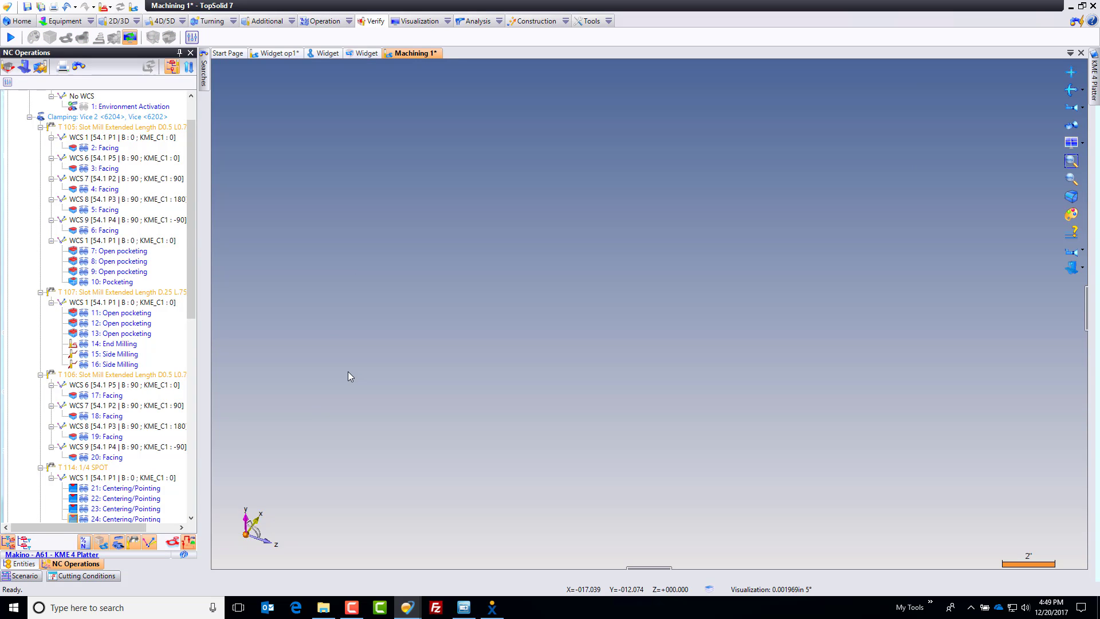
Step: Zoom out and open the context menu of the Machining 1 document tab
scroll(412, 364, down, 5)
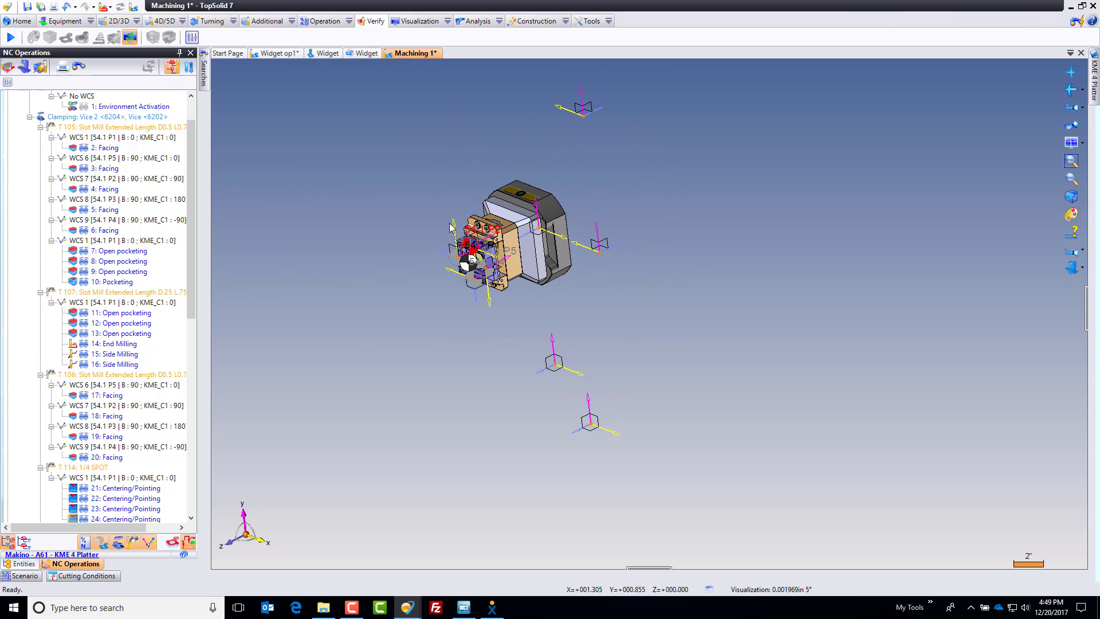
right_click(411, 53)
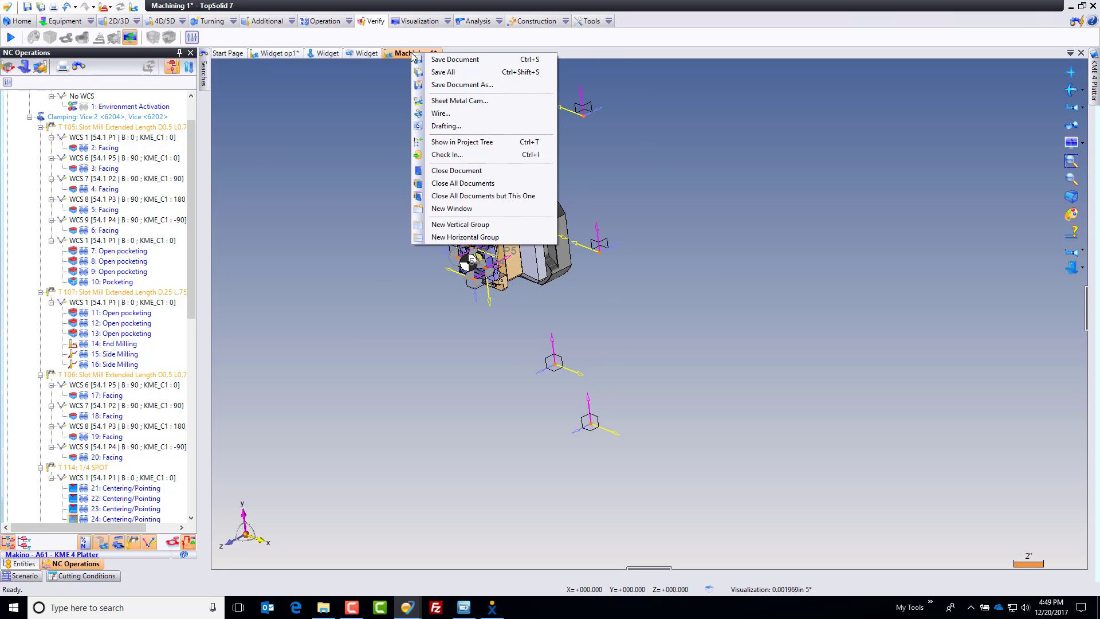
Step: Create a drafting from Machining 1 using the Imperial Operations with drawings template
click(456, 126)
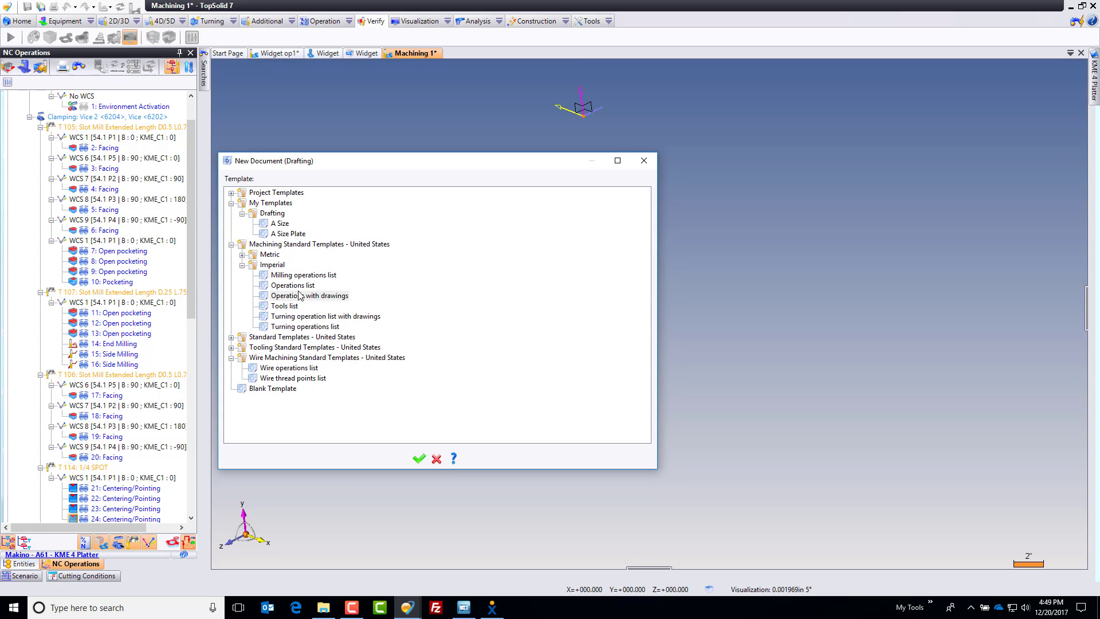
click(296, 297)
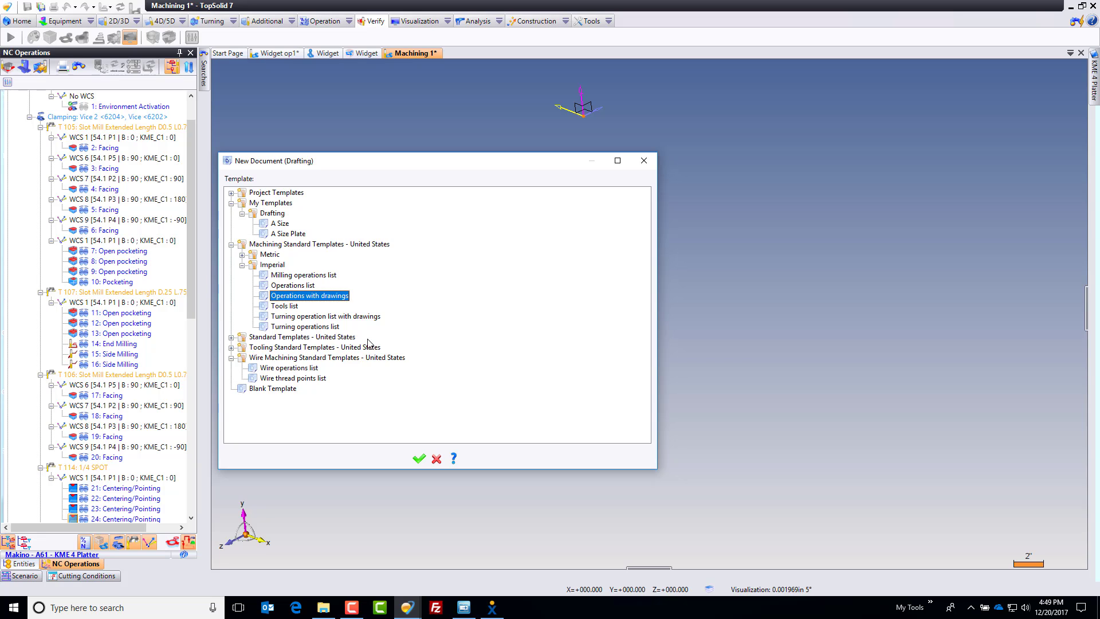
click(420, 459)
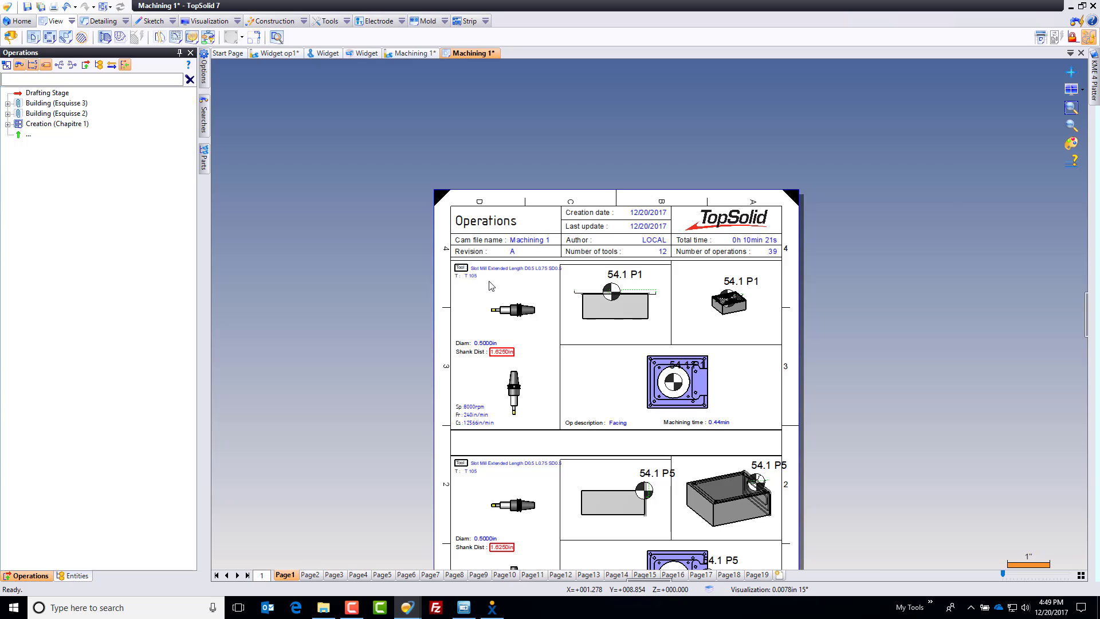
Step: Zoom around the first page of the operations sheet to inspect it
scroll(491, 287, up, 2)
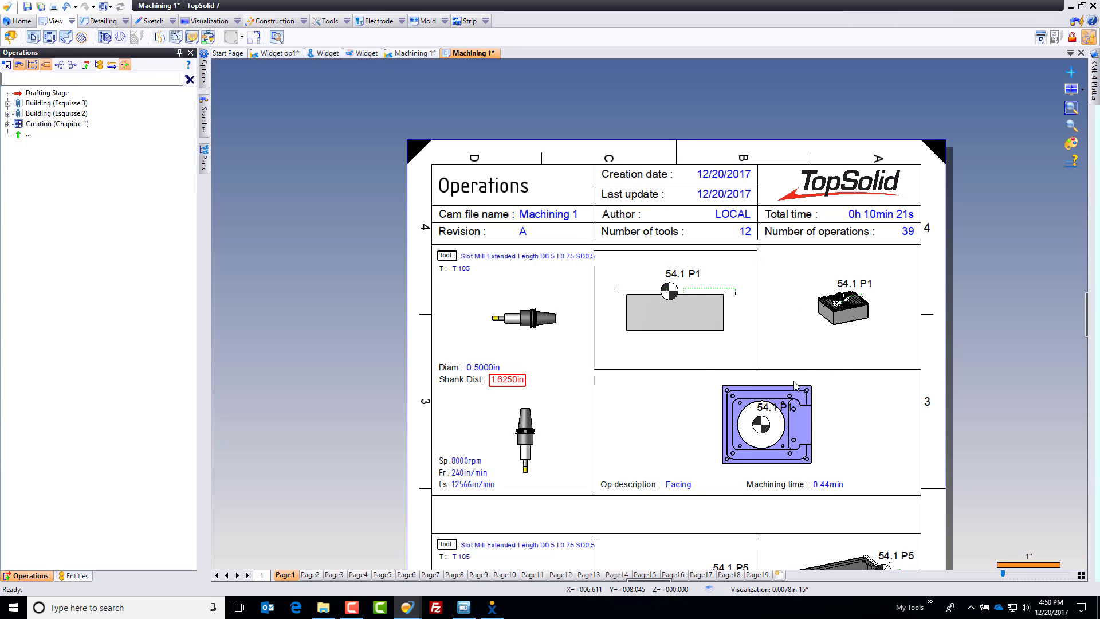
scroll(857, 331, up, 5)
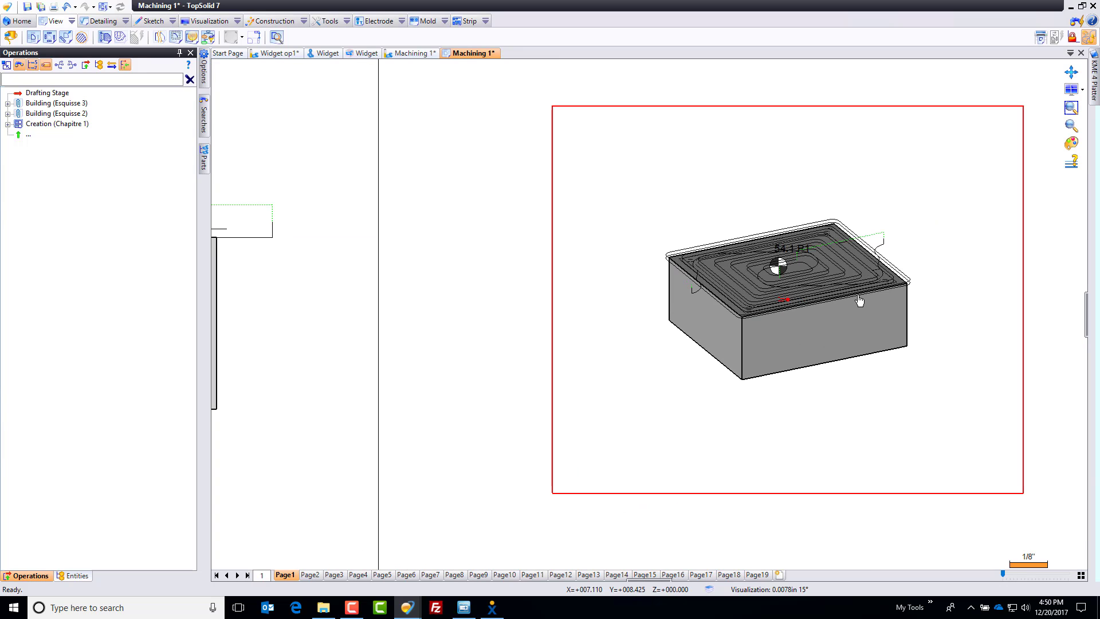
scroll(853, 293, down, 5)
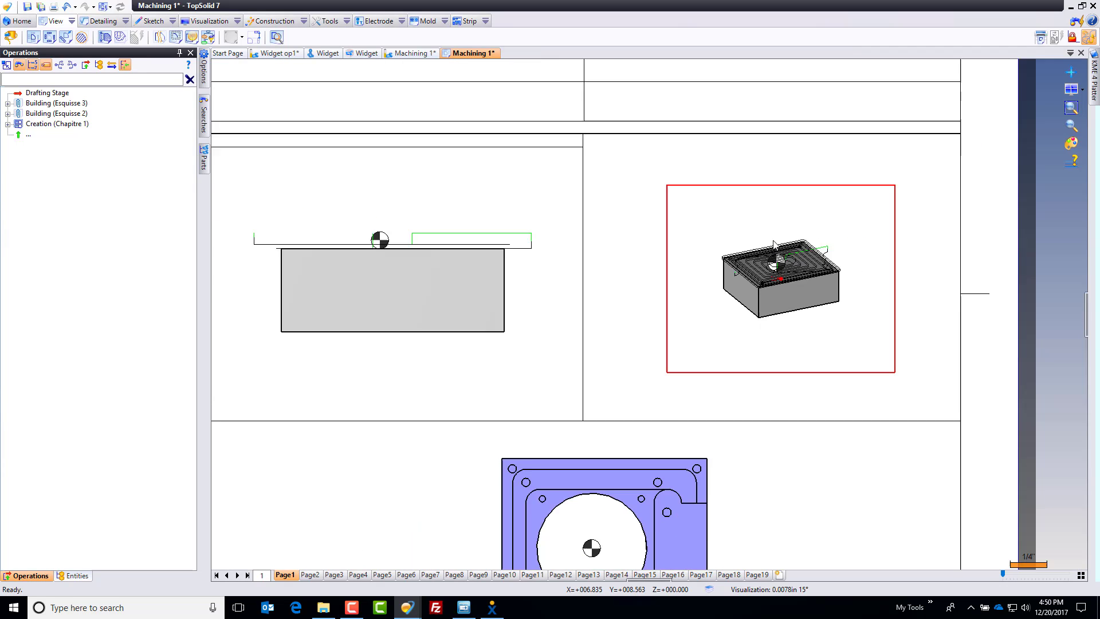
scroll(749, 327, up, 3)
scroll(662, 293, down, 1)
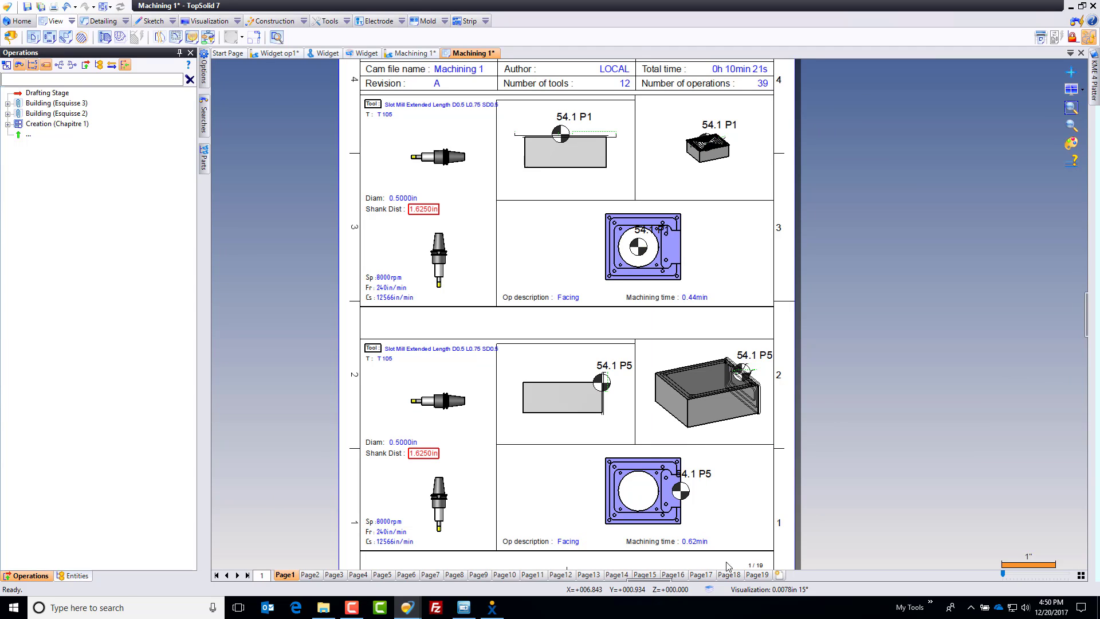
Step: Page through sheets 2 to 15 and zoom into the 54.1 P2 centering view
click(310, 575)
click(337, 576)
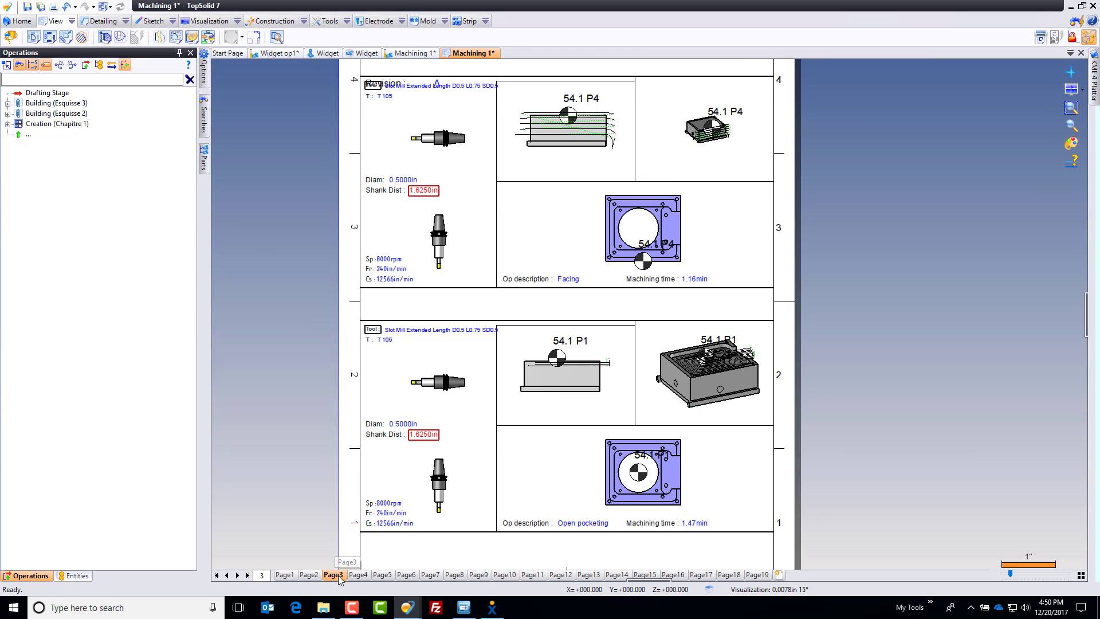
click(361, 575)
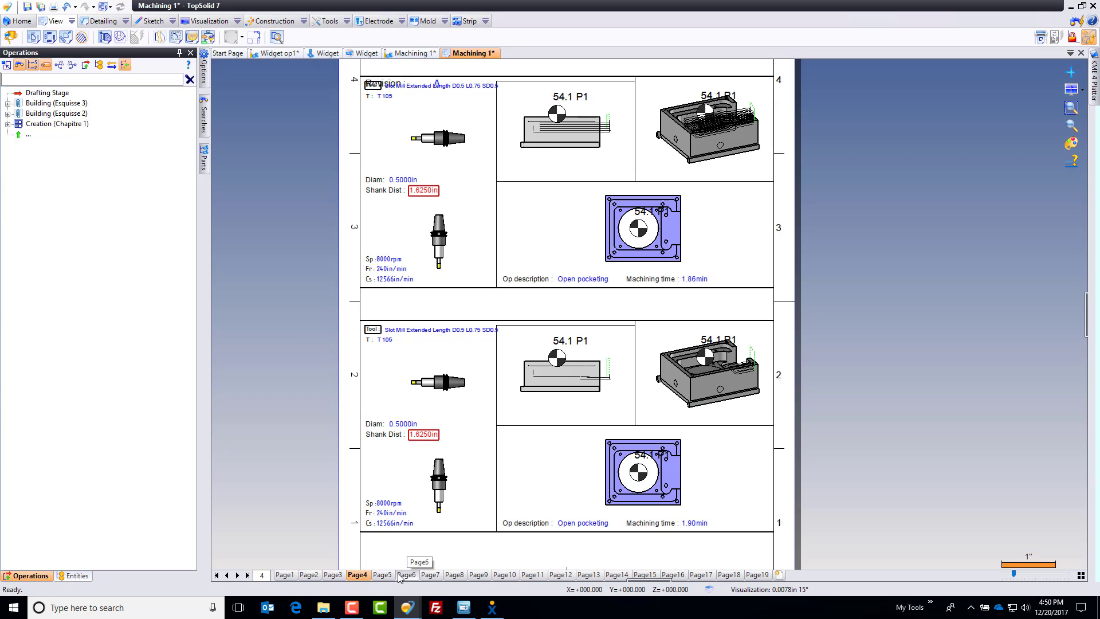
click(383, 575)
click(406, 575)
click(432, 576)
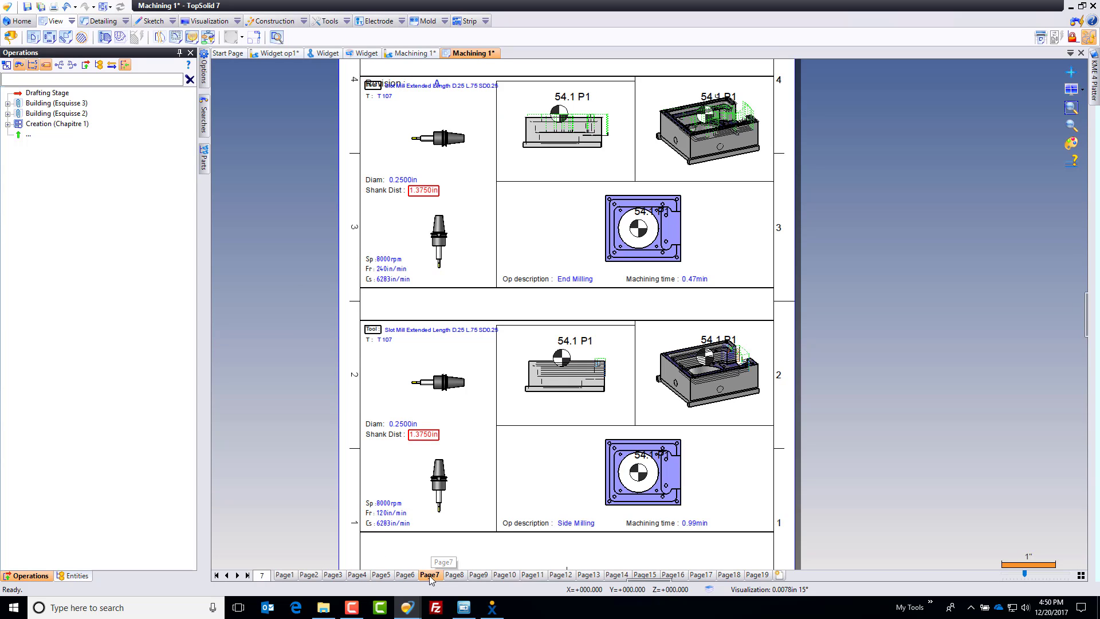
click(454, 576)
click(479, 576)
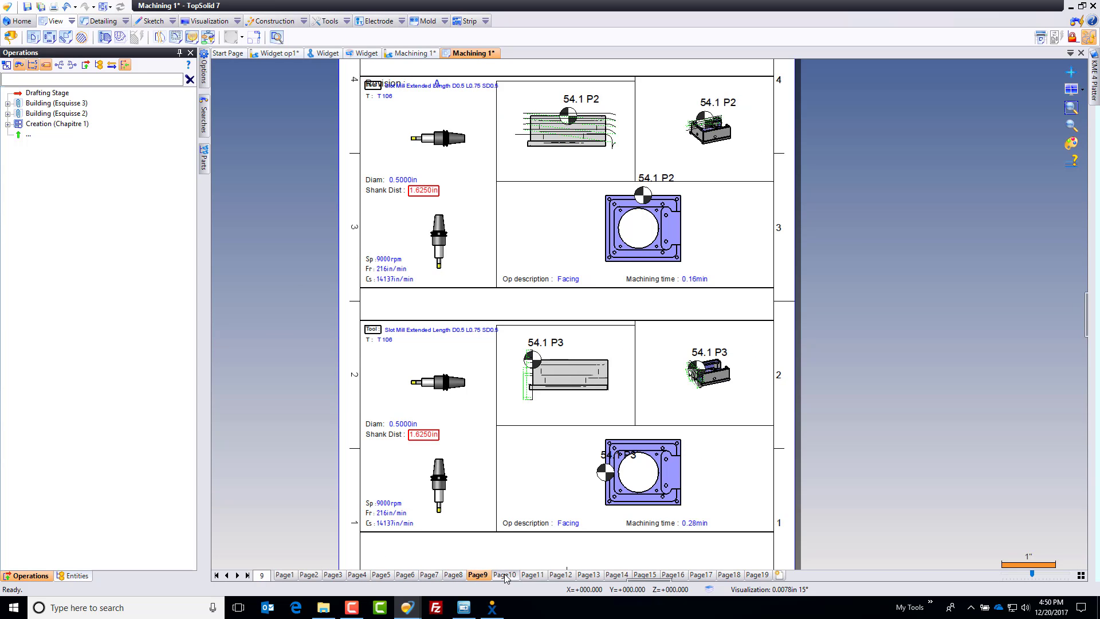
click(504, 575)
click(529, 576)
click(560, 575)
click(593, 576)
click(617, 575)
click(644, 576)
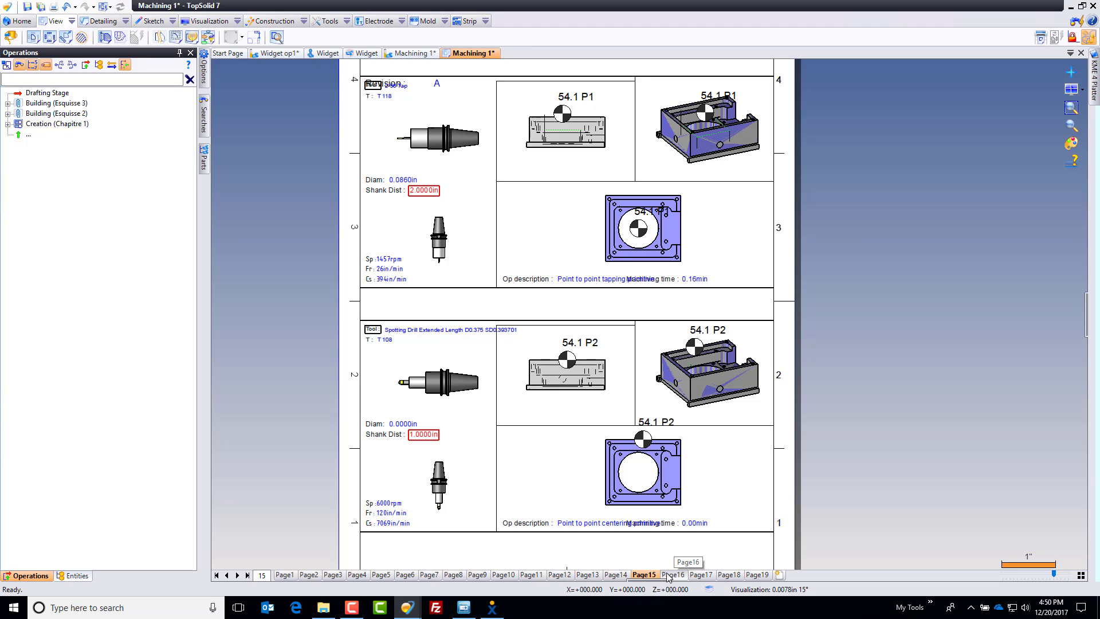
scroll(636, 435, up, 5)
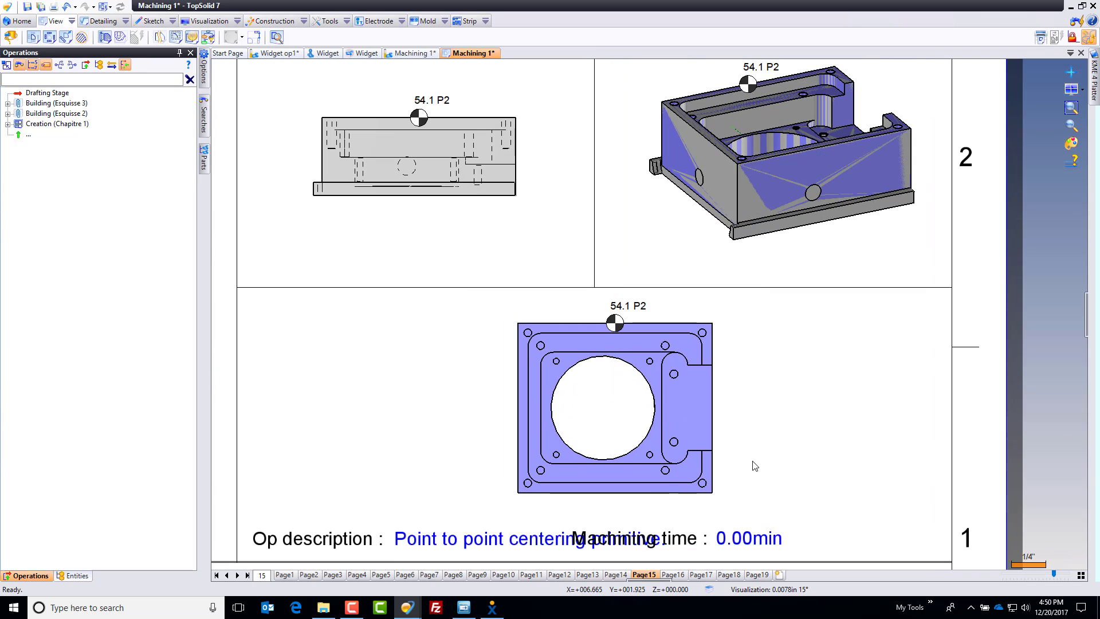
Step: Dimension the 54.1 P2 view with a 2.4500 height and Ø1.5015 hole diameter
click(101, 21)
click(70, 39)
click(552, 324)
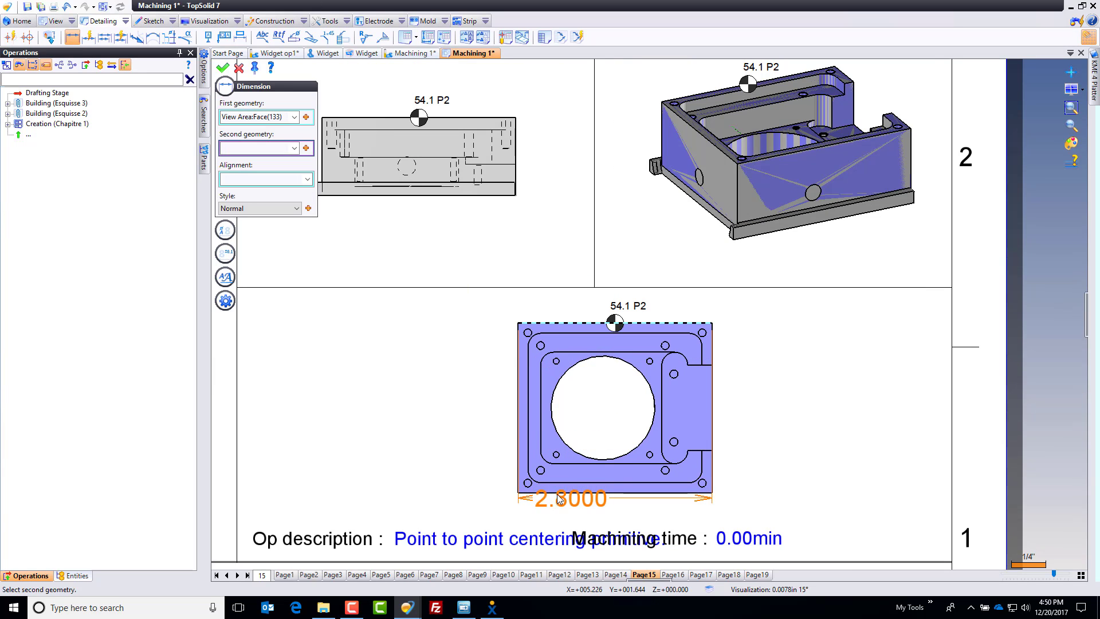
click(421, 492)
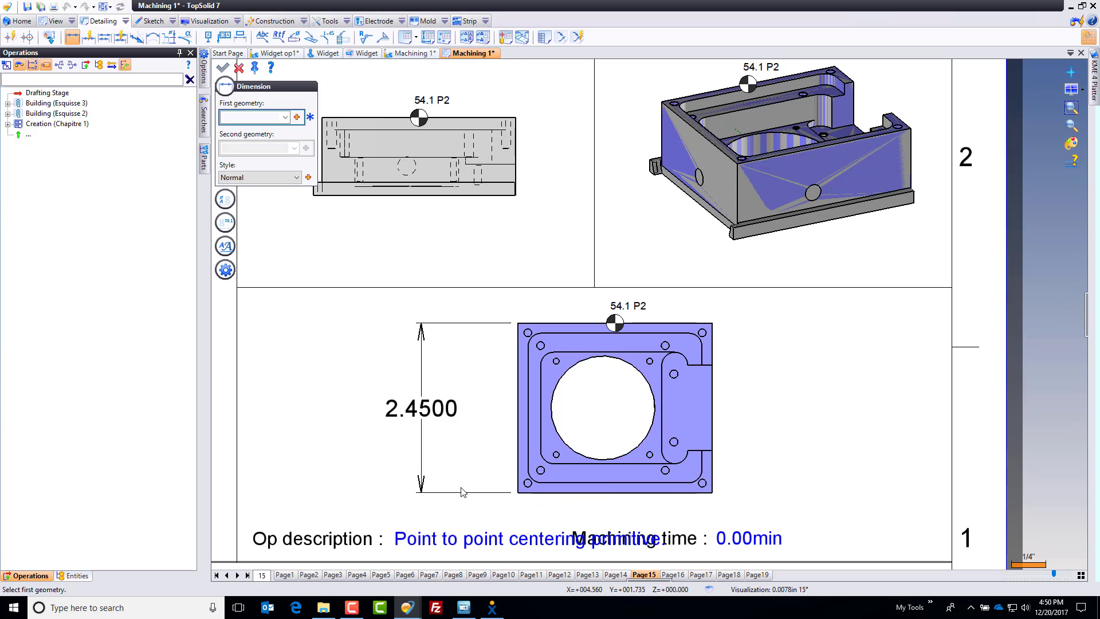
click(602, 408)
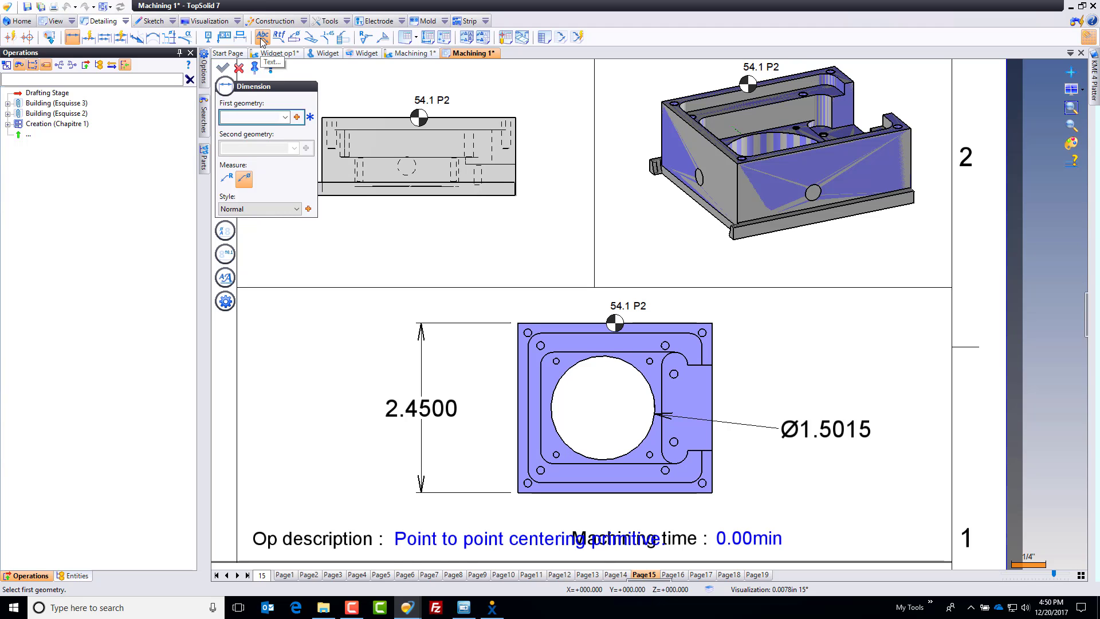
click(239, 68)
Step: Save the dimensioned operations drafting with Ctrl+S
scroll(487, 376, down, 4)
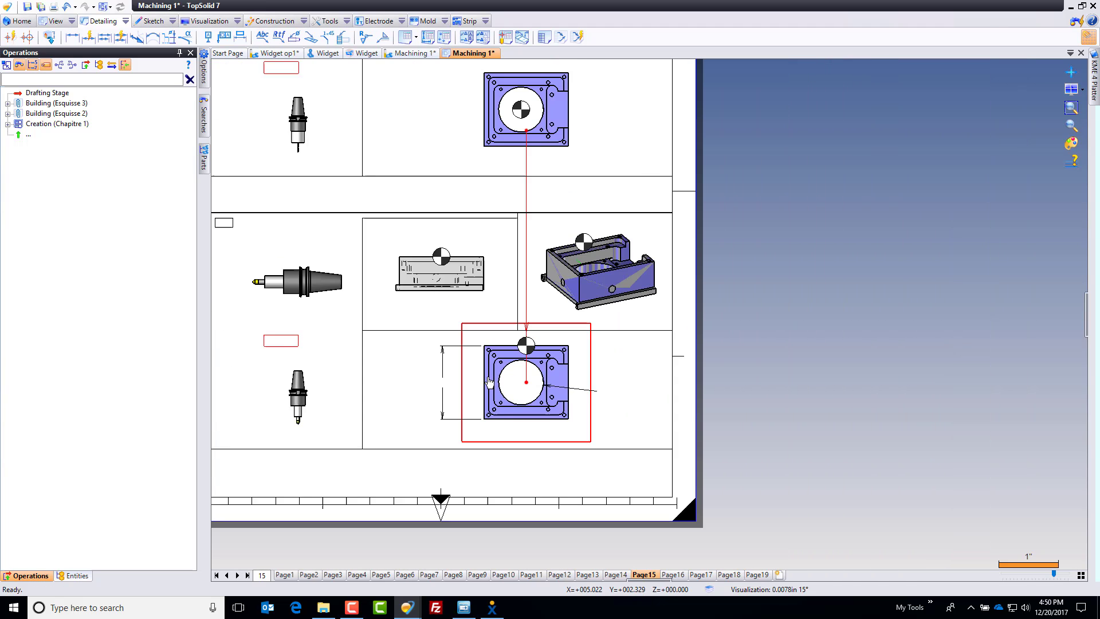
middle_drag(648, 380, 683, 403)
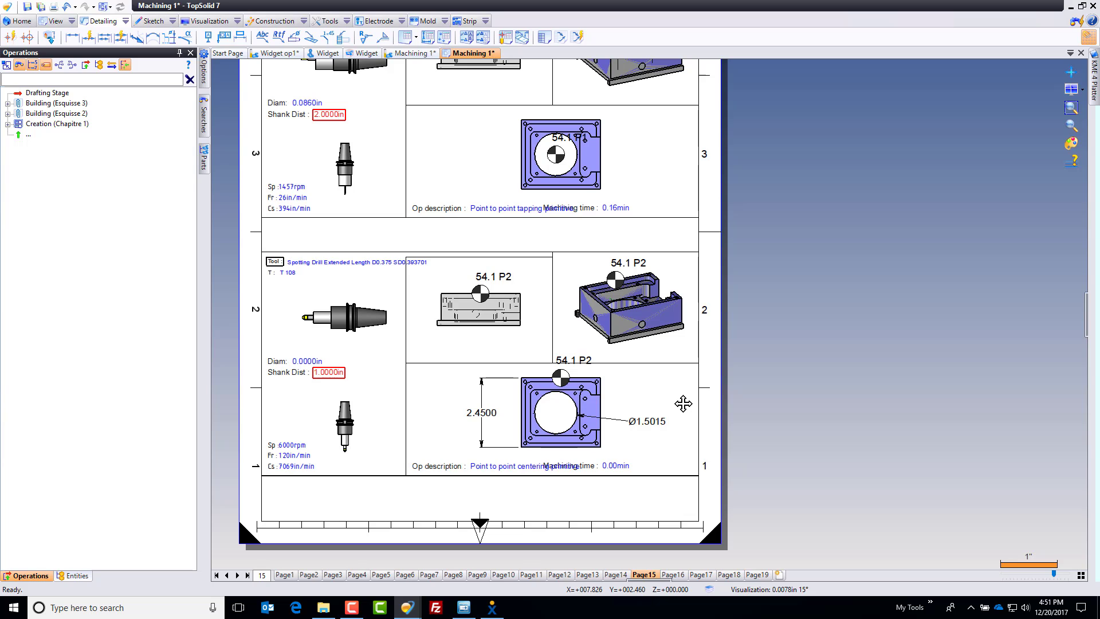
scroll(682, 403, down, 3)
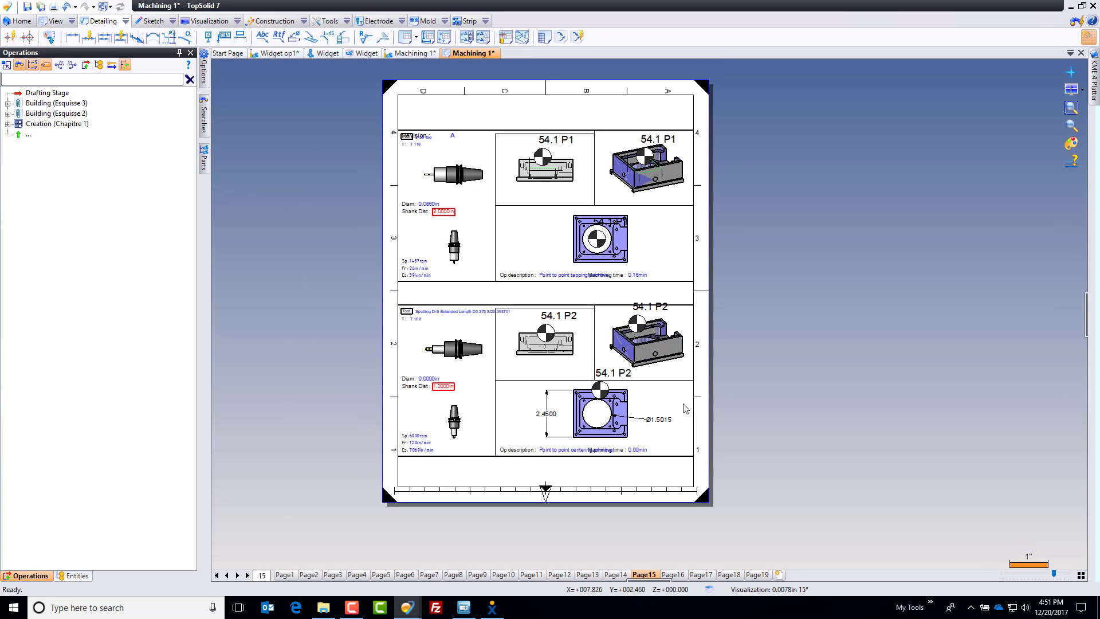
key(ctrl+s)
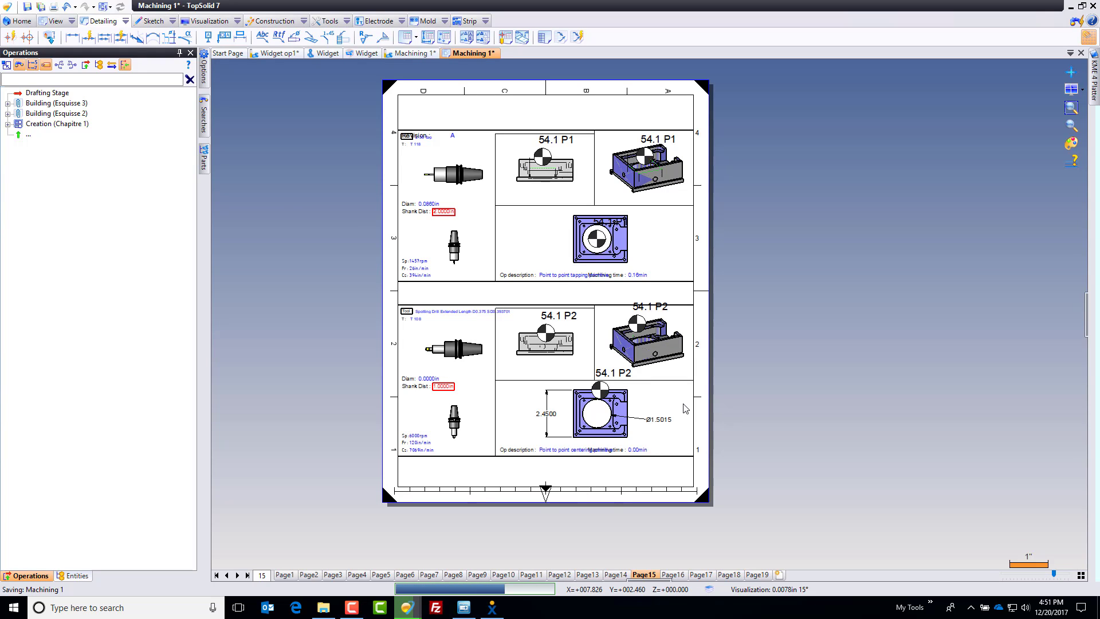
Step: Generate ISO code for all Machining 1 operations with the Makino A61 KME post-processor
click(415, 57)
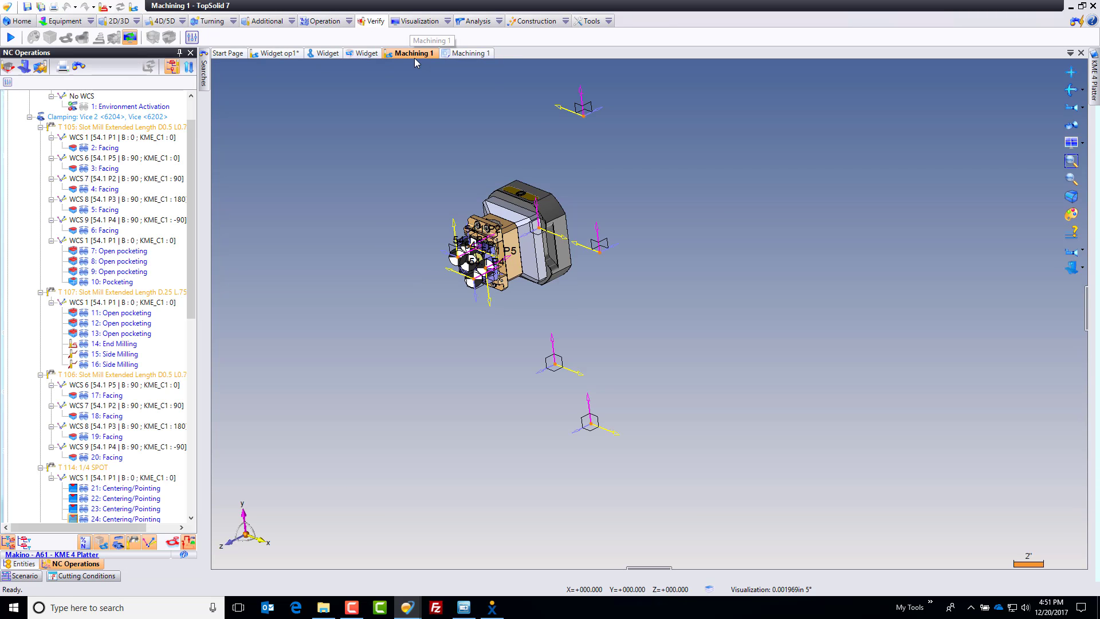
click(331, 26)
click(348, 21)
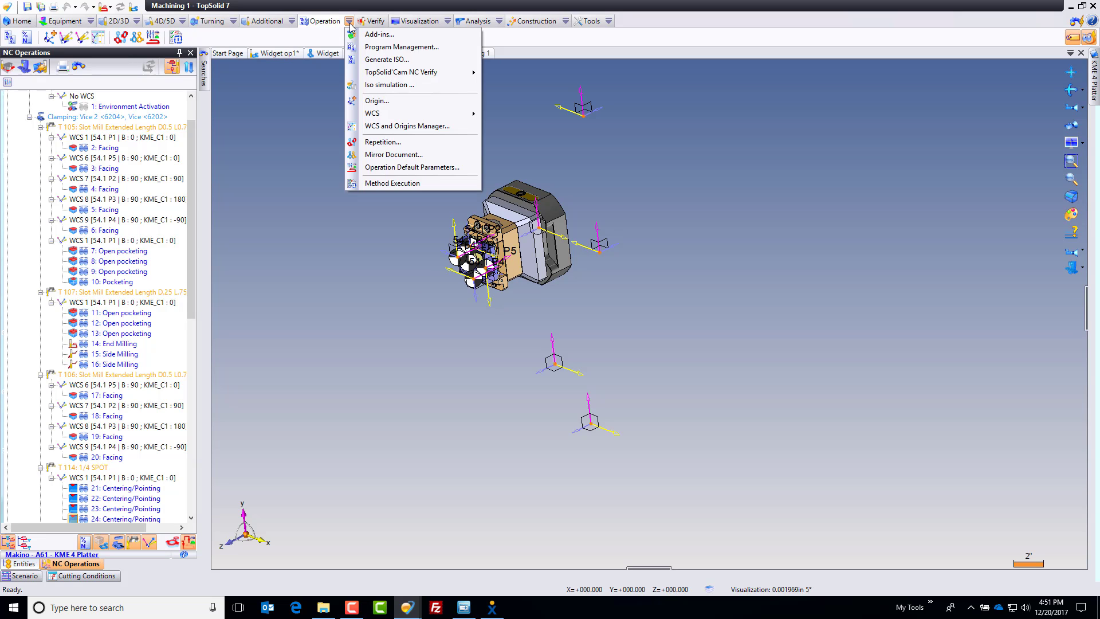
click(388, 61)
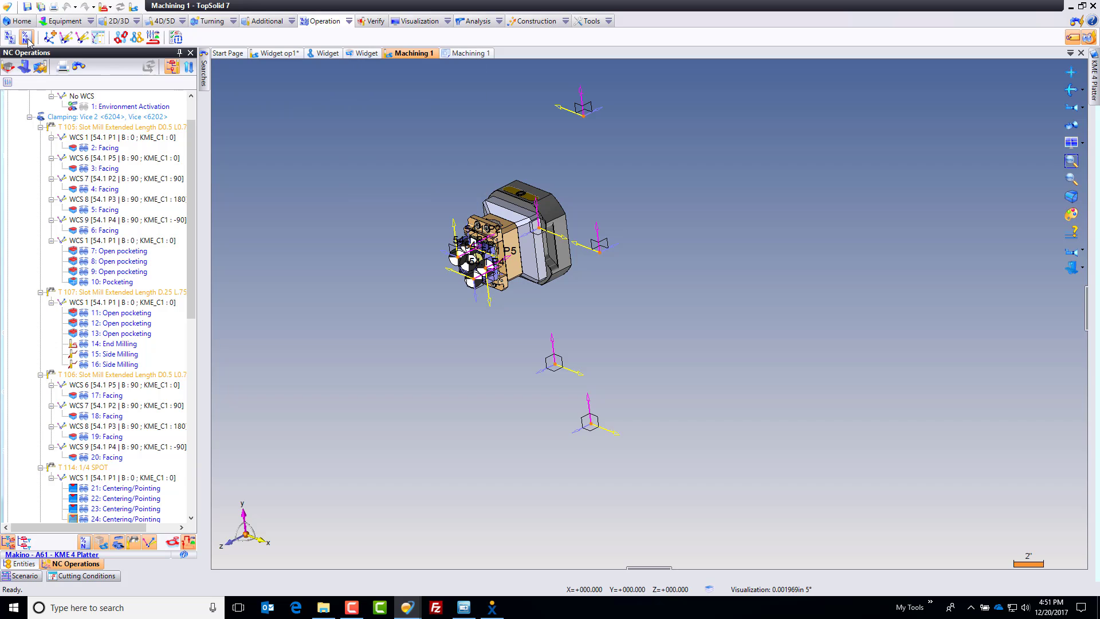
click(111, 167)
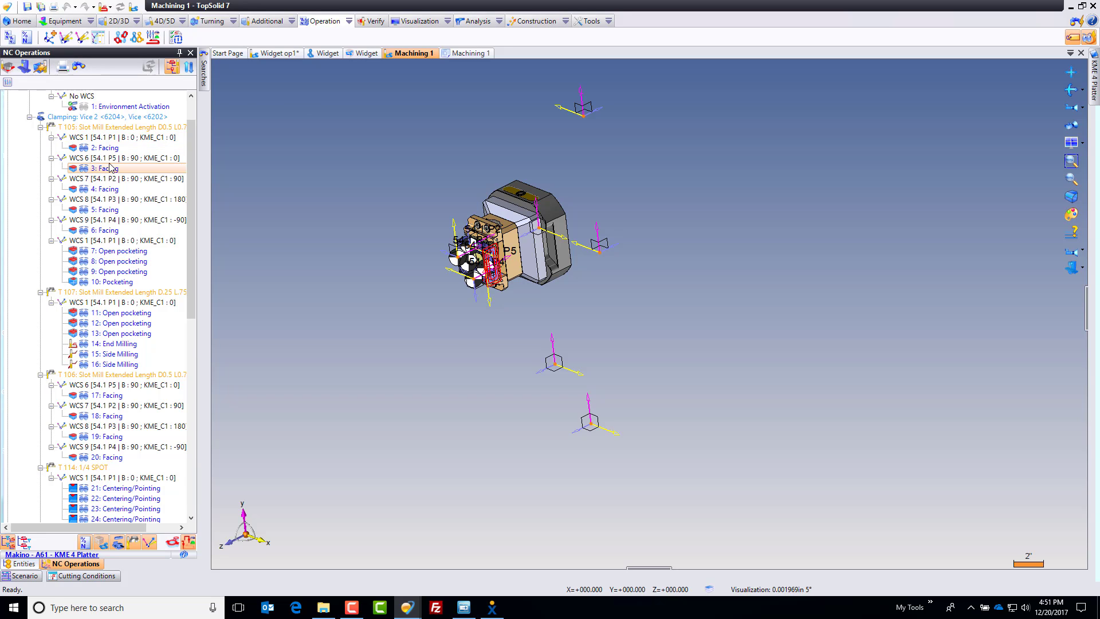
key(ctrl+a)
right_click(111, 166)
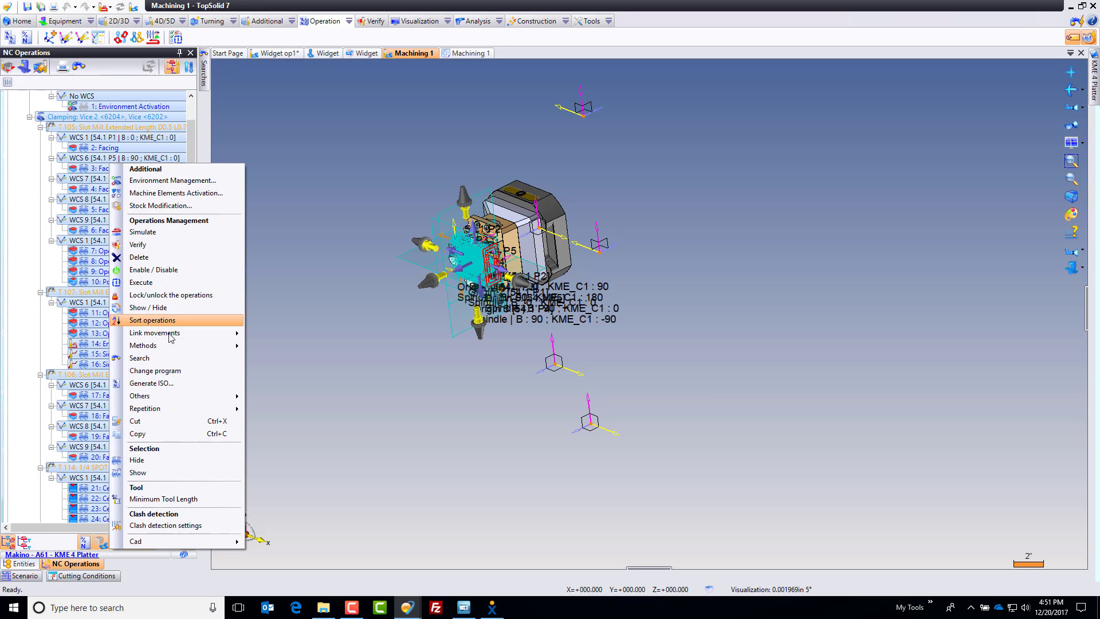
click(301, 301)
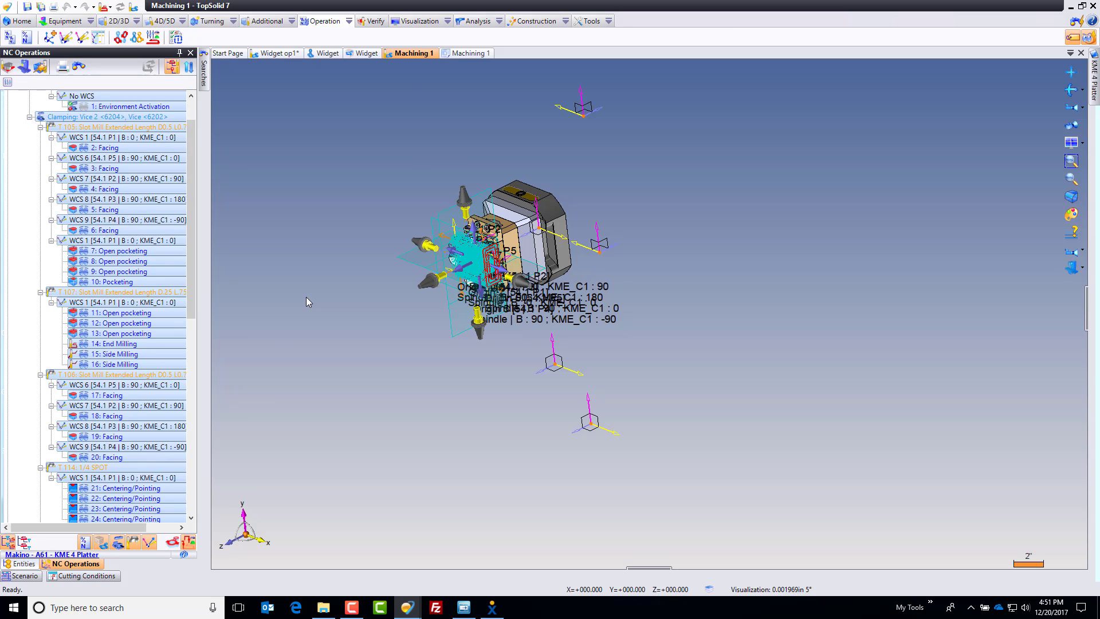
click(288, 155)
click(320, 166)
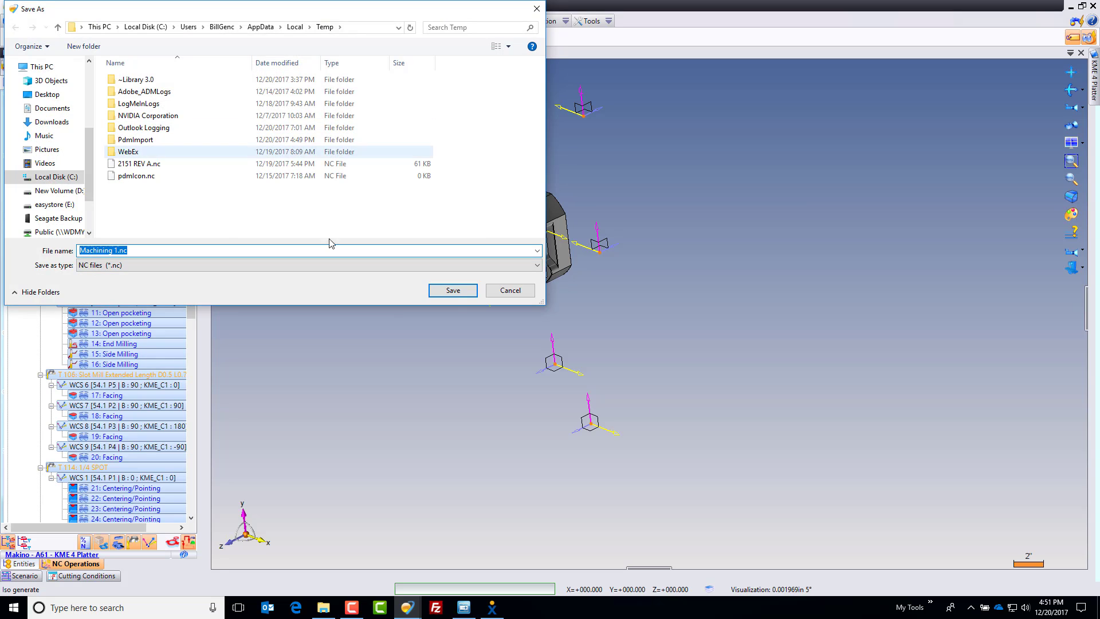
Step: Save the NC program as Machining 1.nc so it opens in Notepad
click(453, 290)
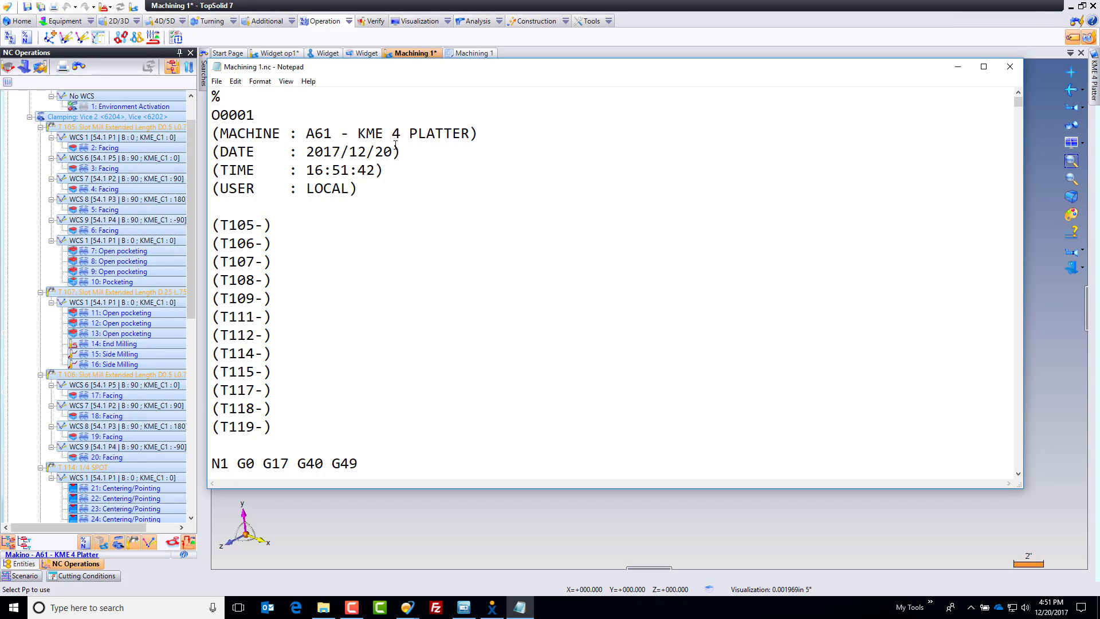
scroll(438, 155, down, 5)
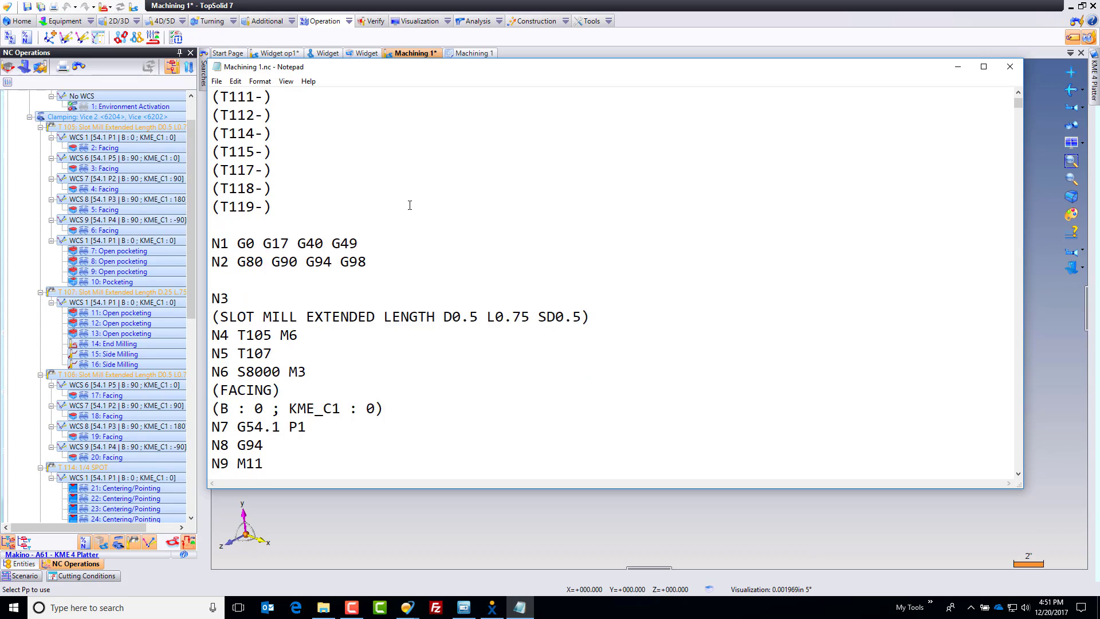
scroll(410, 205, down, 2)
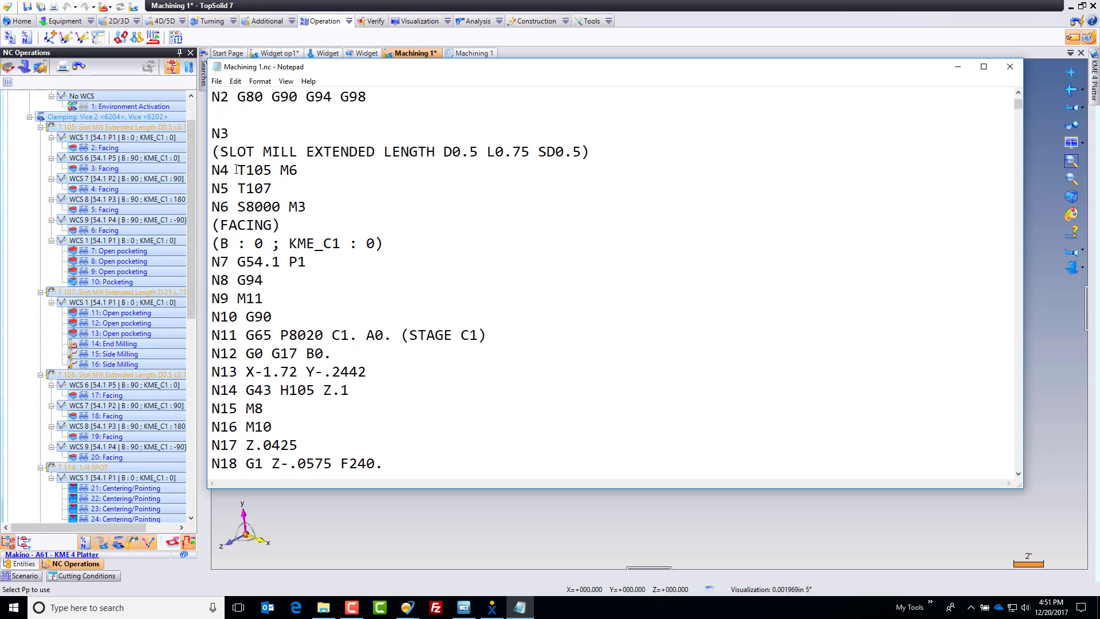
drag(230, 169, 288, 170)
drag(230, 206, 298, 207)
drag(231, 262, 310, 262)
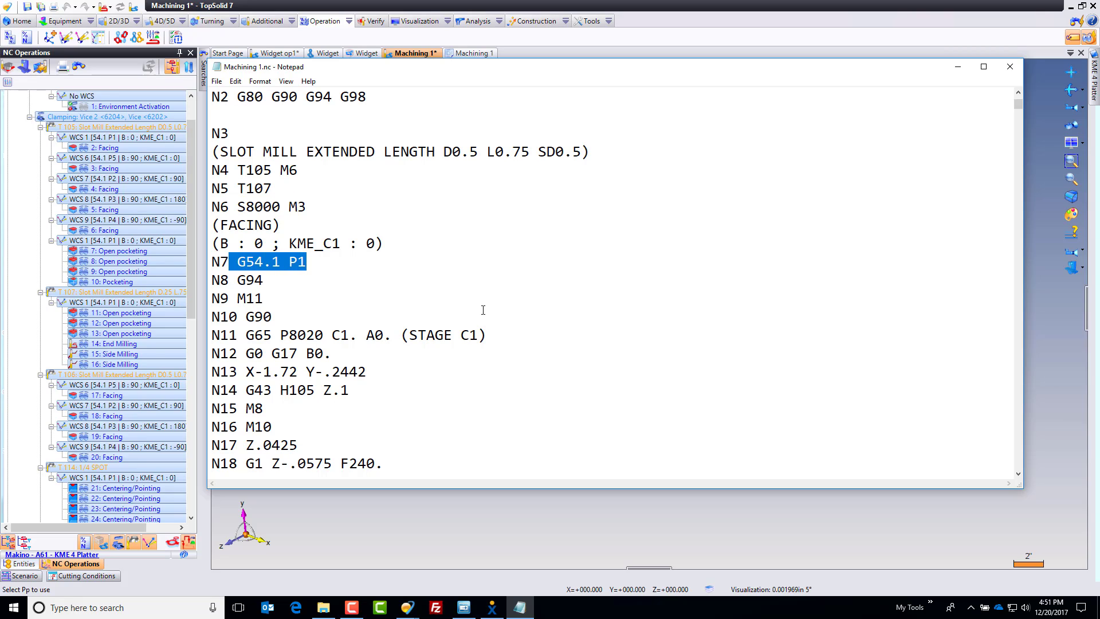
drag(238, 335, 537, 349)
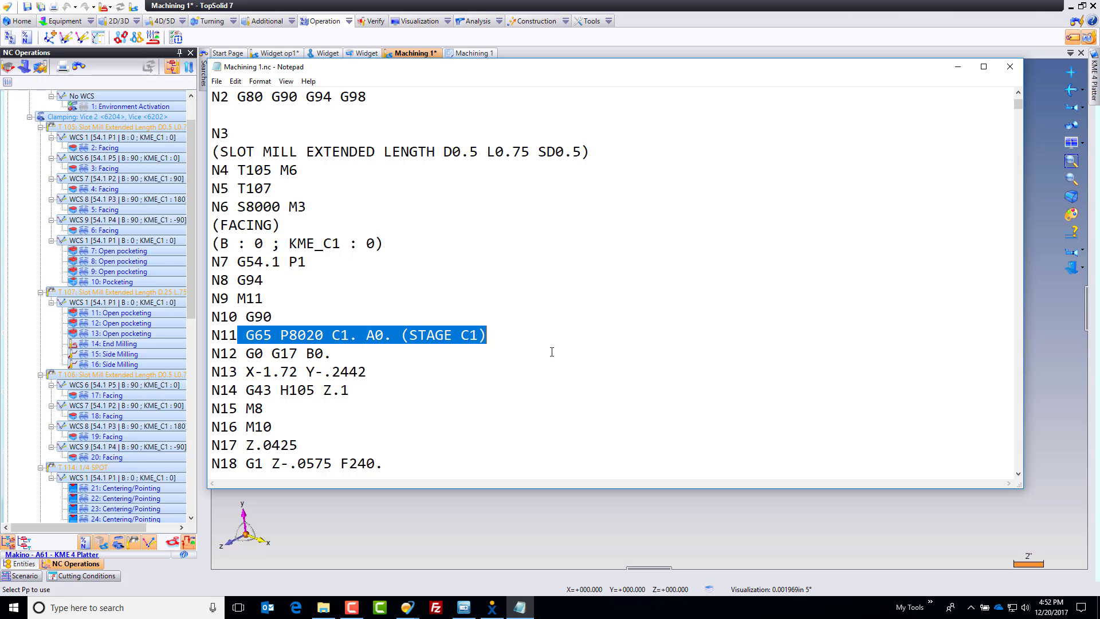
scroll(551, 351, down, 2)
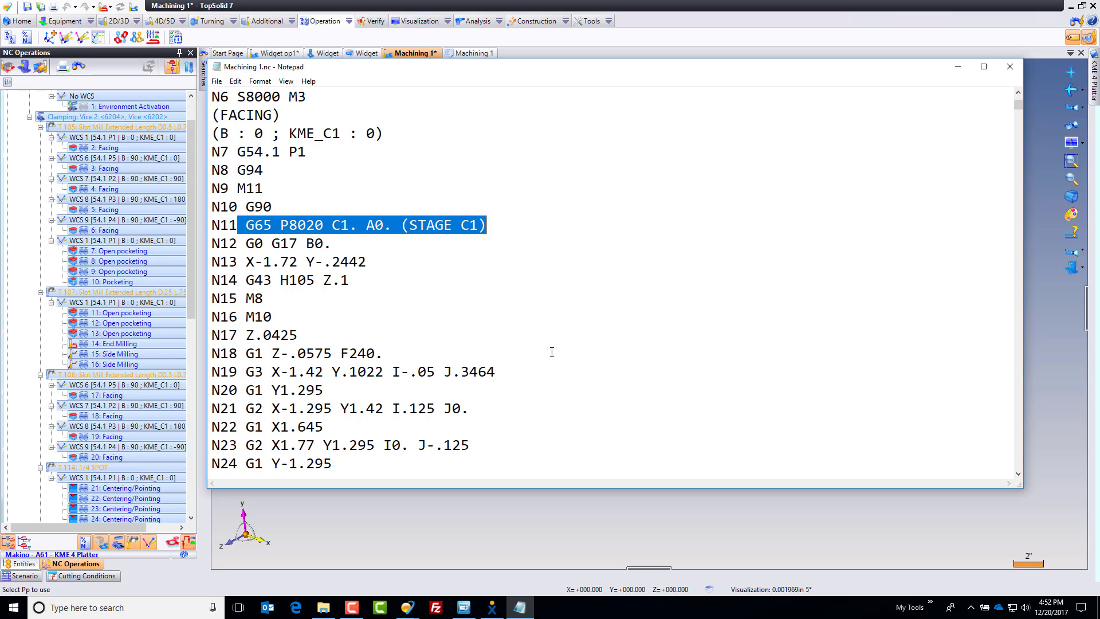
scroll(552, 352, down, 12)
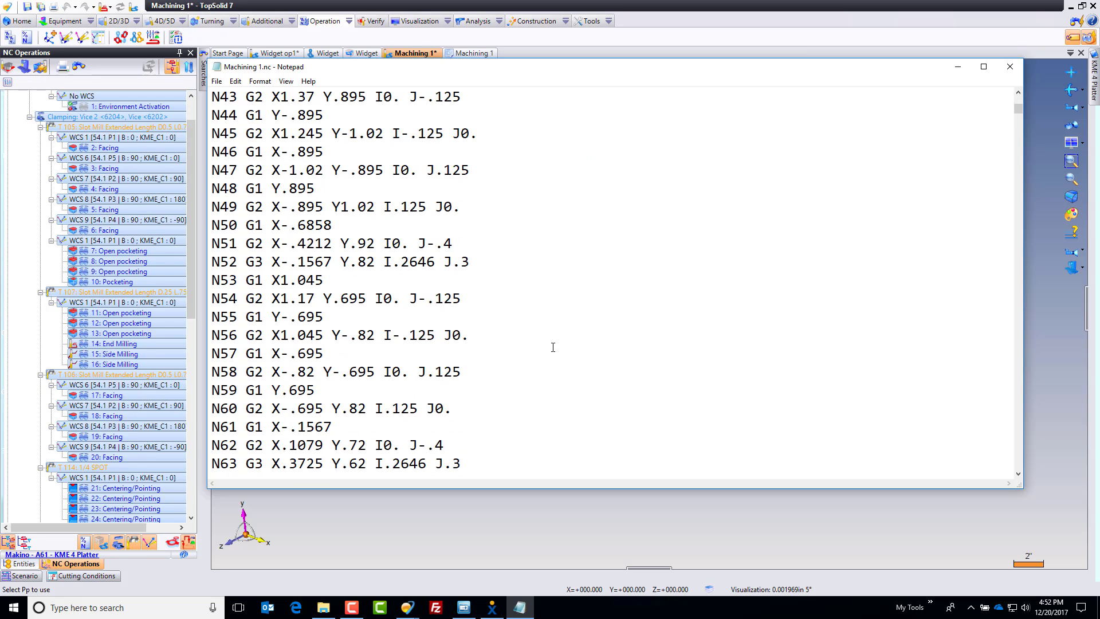
scroll(553, 347, down, 20)
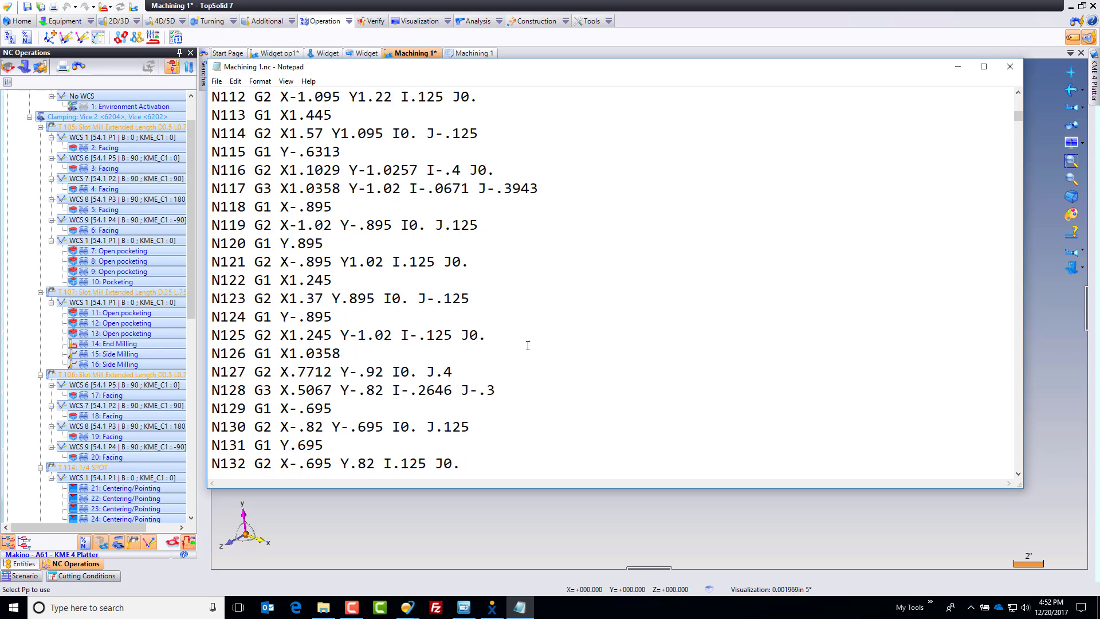
Step: Search the NC code for "(" and step through the parenthesised operation comments
key(ctrl+f)
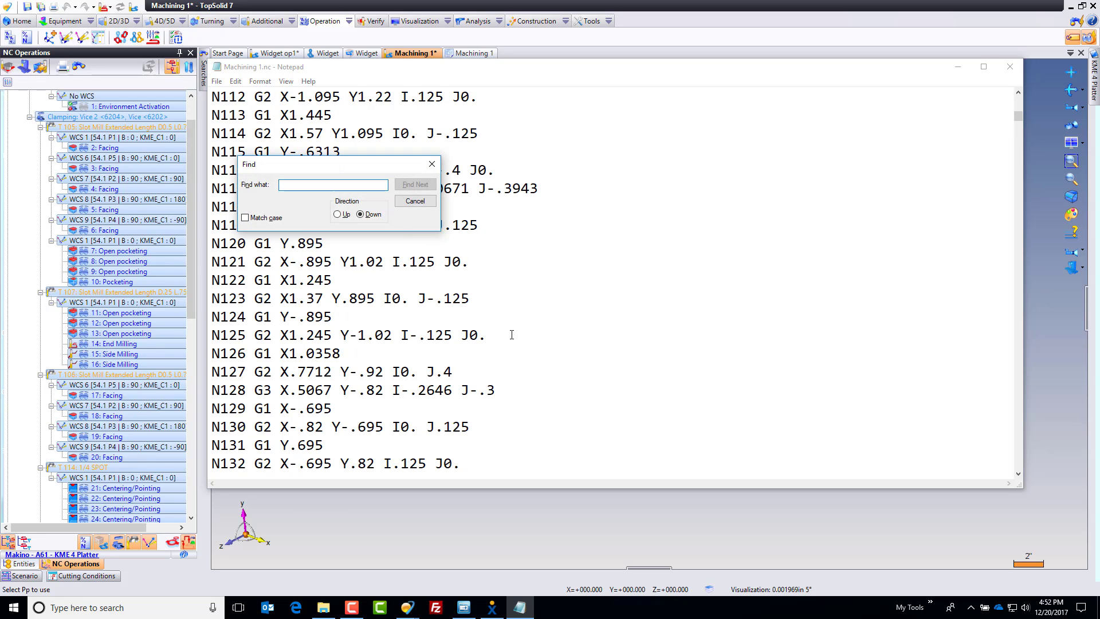
text(()
key(Return)
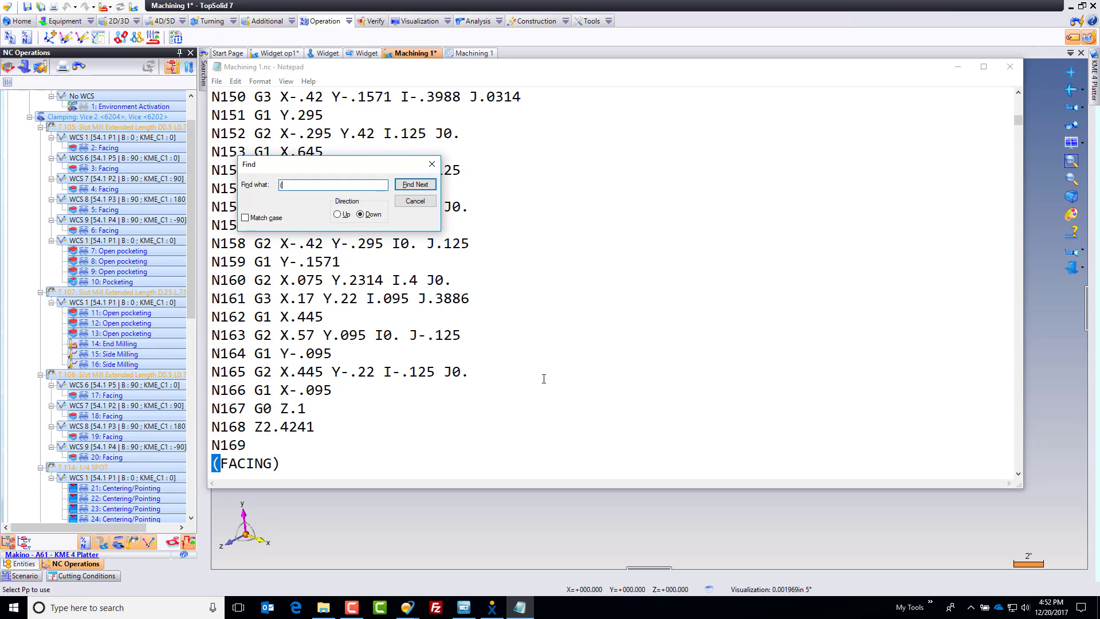
scroll(544, 378, down, 3)
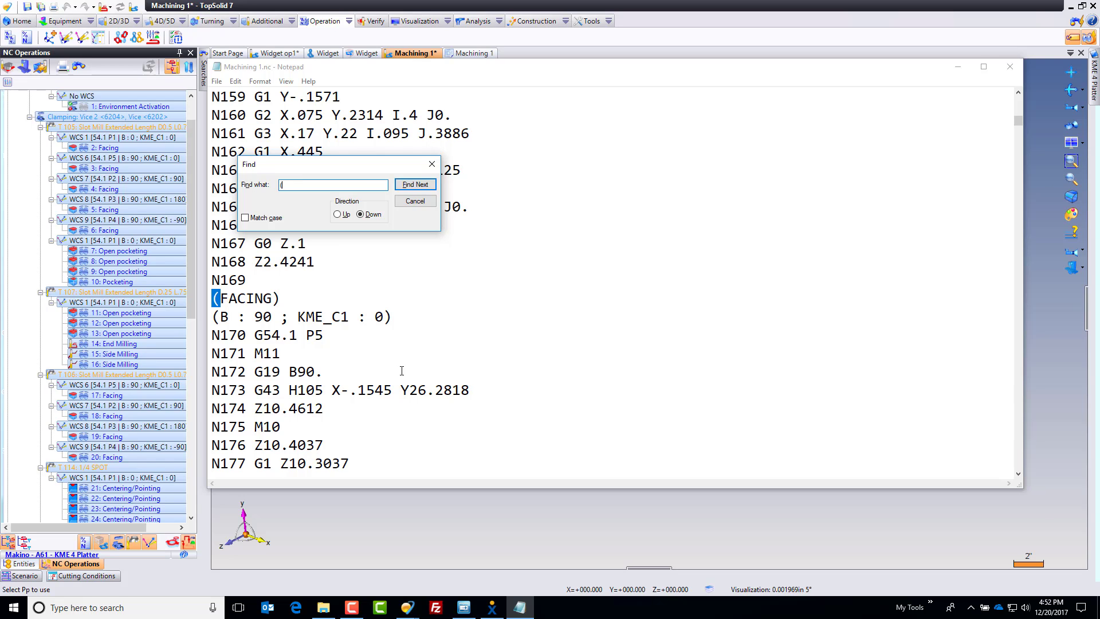
scroll(402, 370, down, 6)
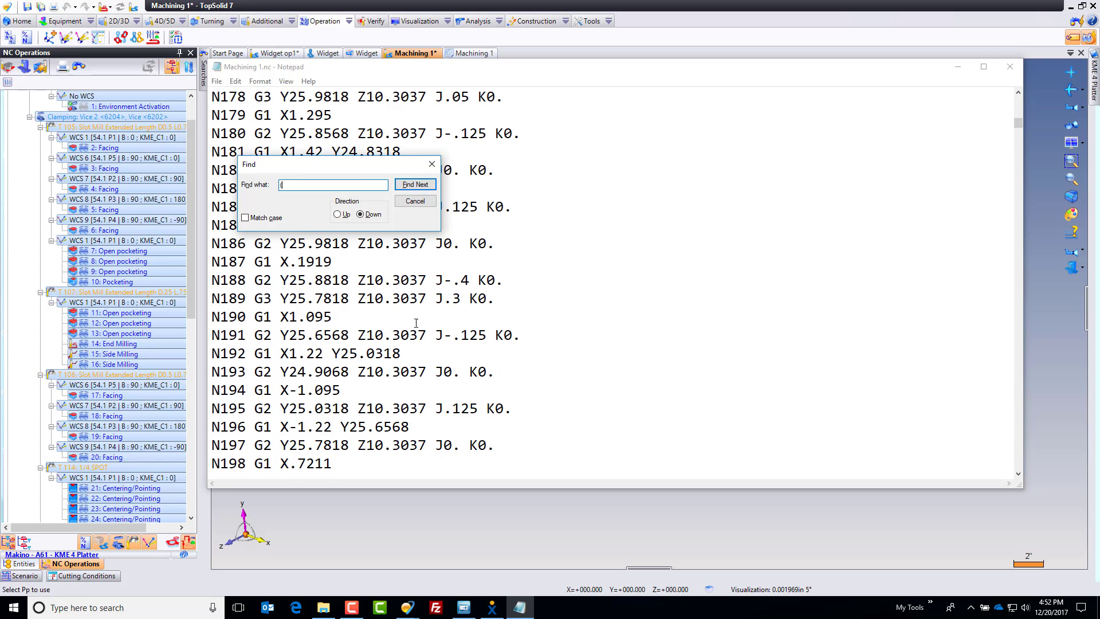
click(417, 185)
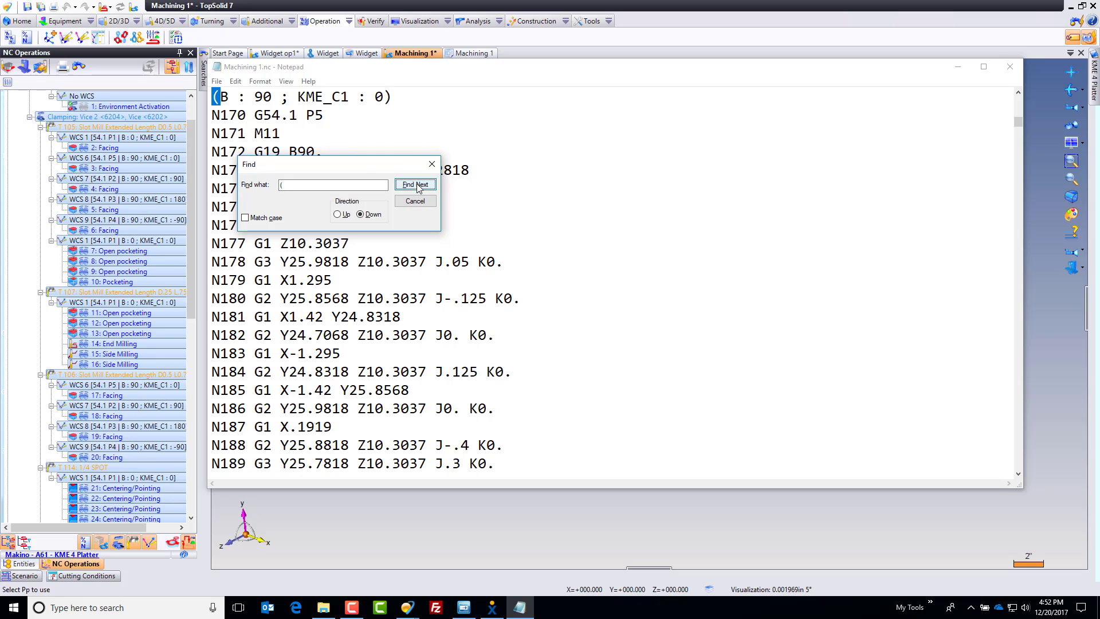
drag(393, 166, 724, 179)
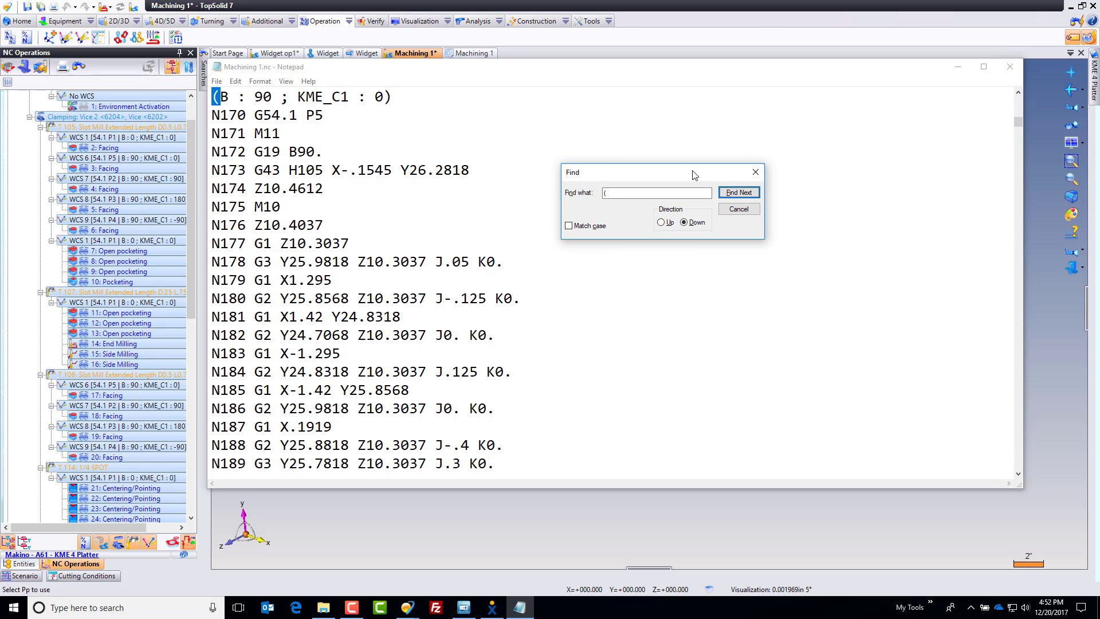
click(745, 198)
scroll(739, 397, down, 3)
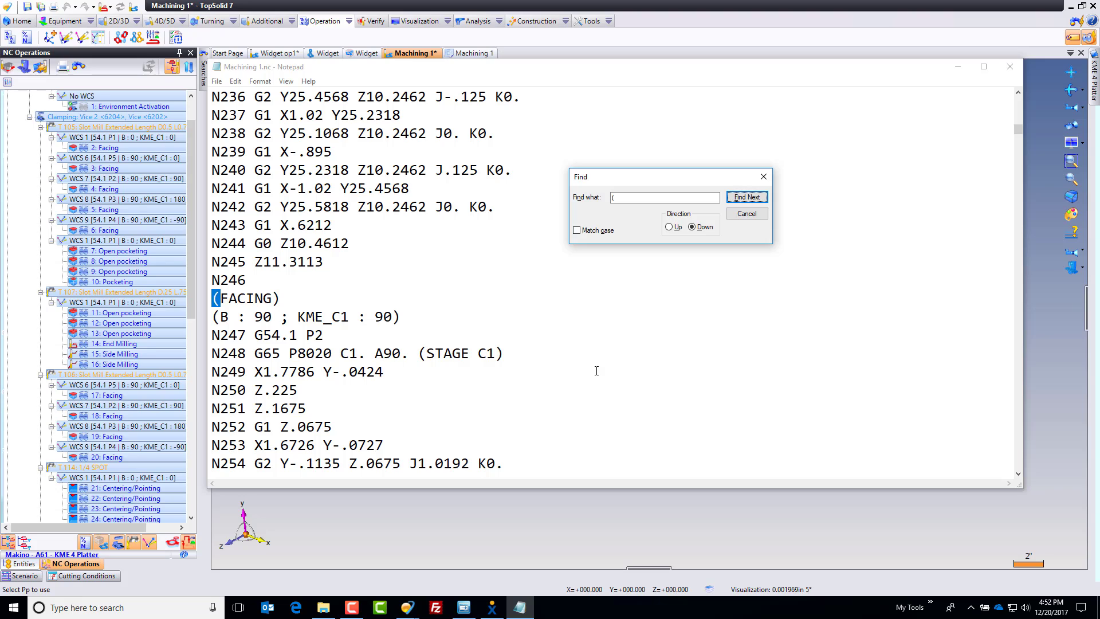
Step: Close the search box, scroll through the remaining code, and close Notepad
click(746, 213)
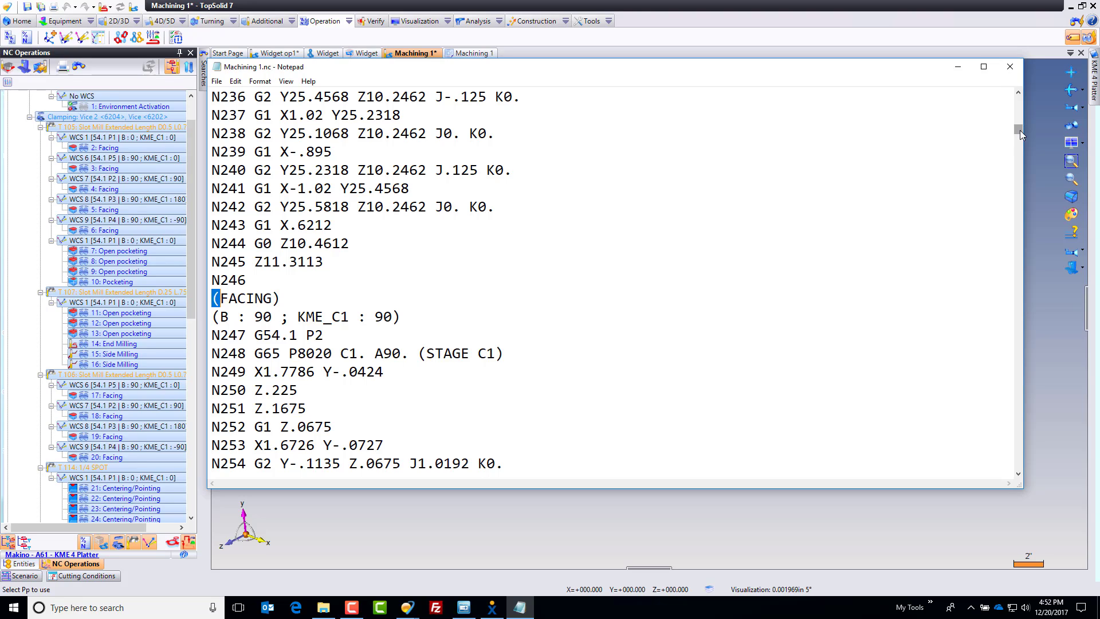
drag(1019, 131, 1018, 213)
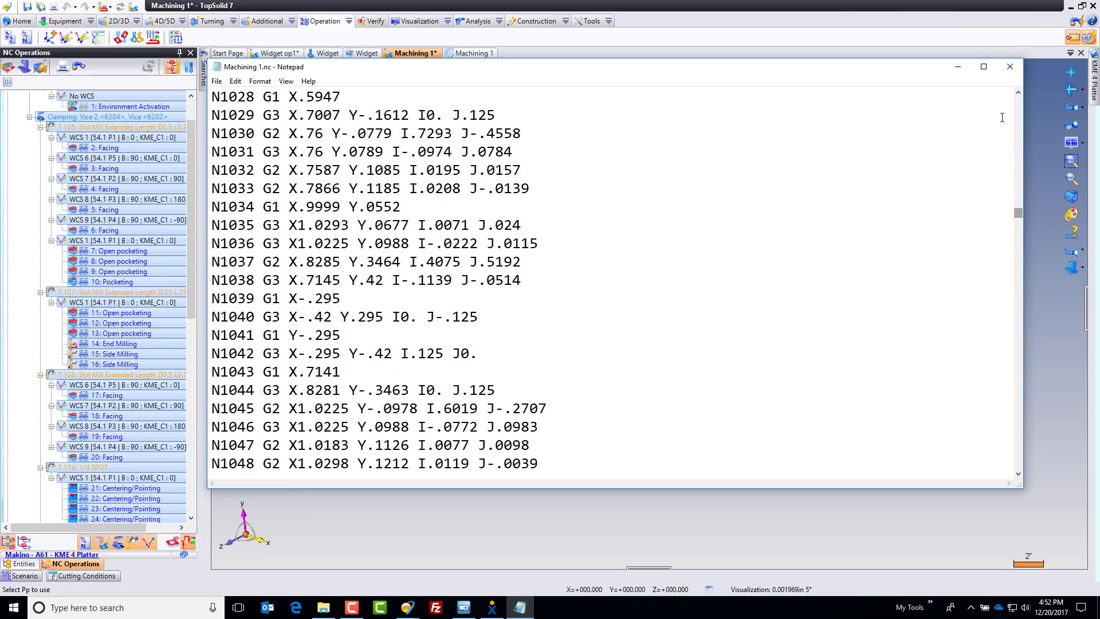
click(1008, 72)
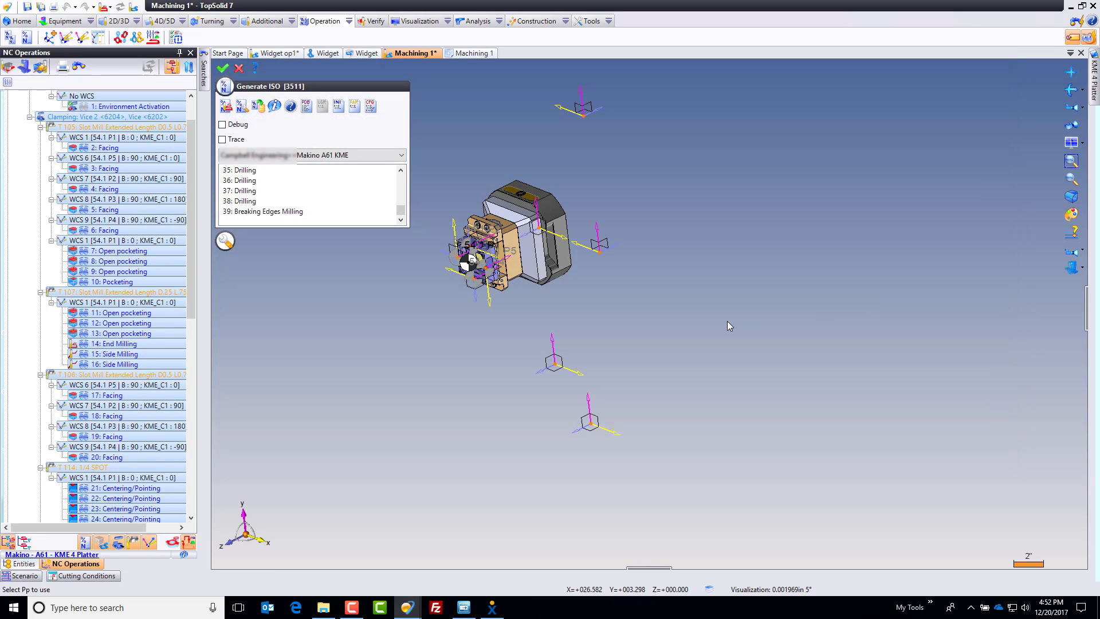